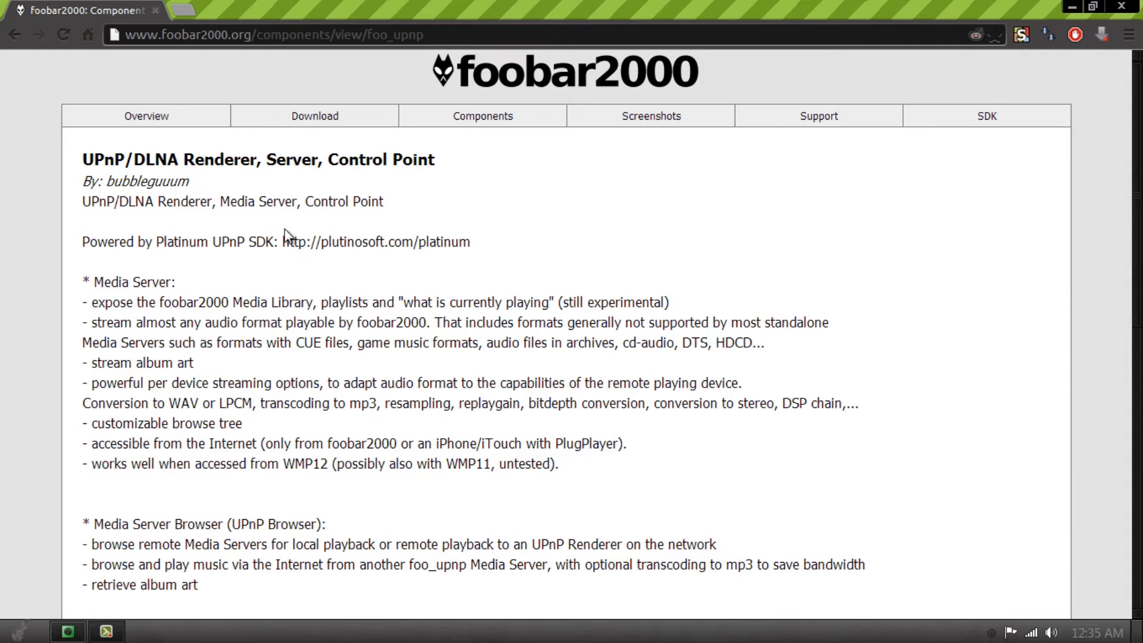
- Read the foo_upnp component page down to the bottom, then close the browser
{"action": "left_click_drag", "start_coordinate": [82, 159], "coordinate": [179, 159]}
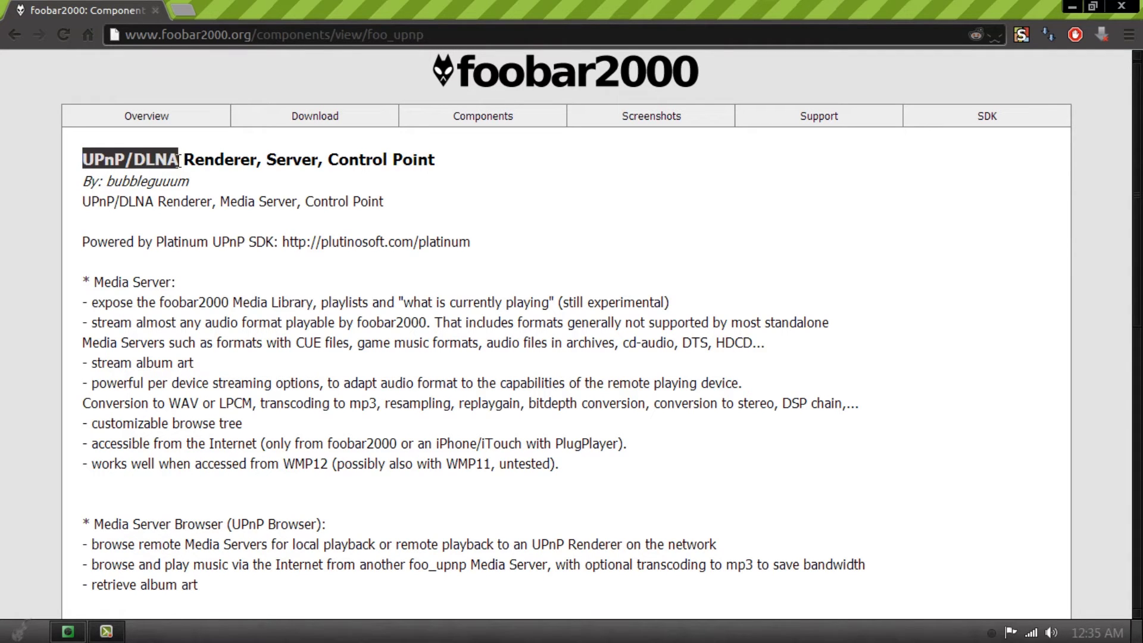
{"action": "left_click", "coordinate": [44, 244]}
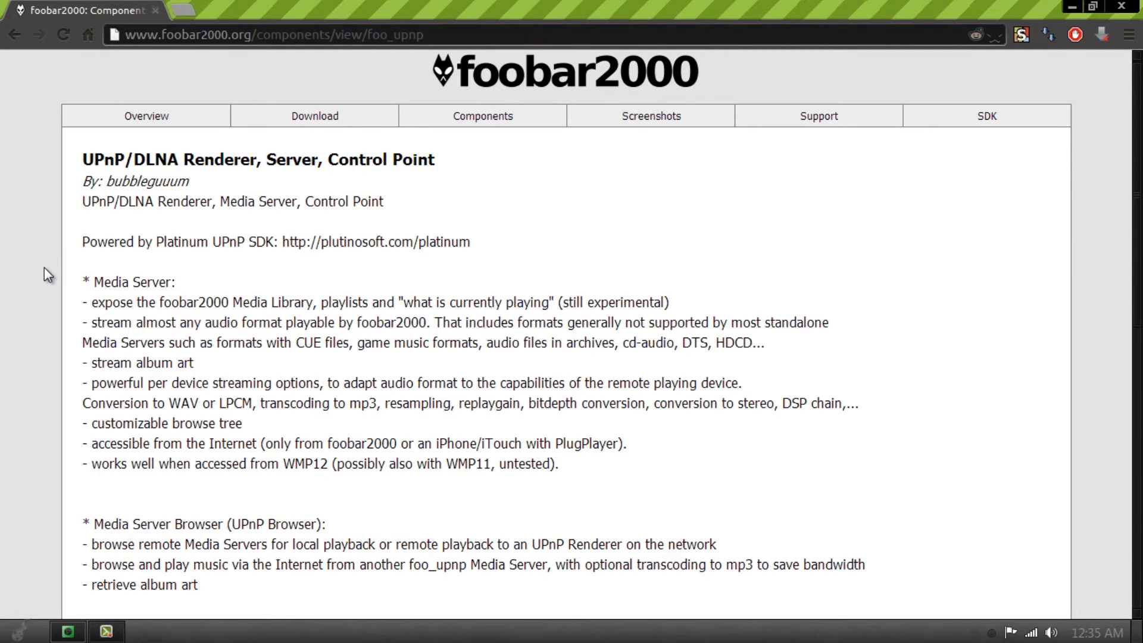
{"action": "scroll", "coordinate": [44, 268], "scroll_direction": "down", "scroll_amount": 10}
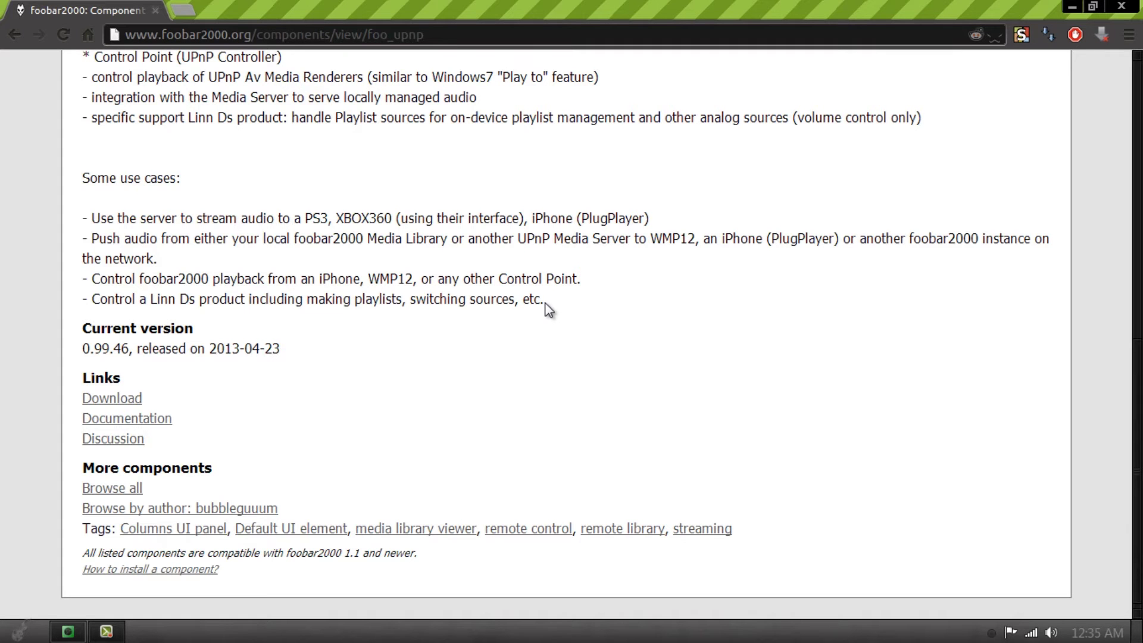
{"action": "left_click", "coordinate": [1118, 7]}
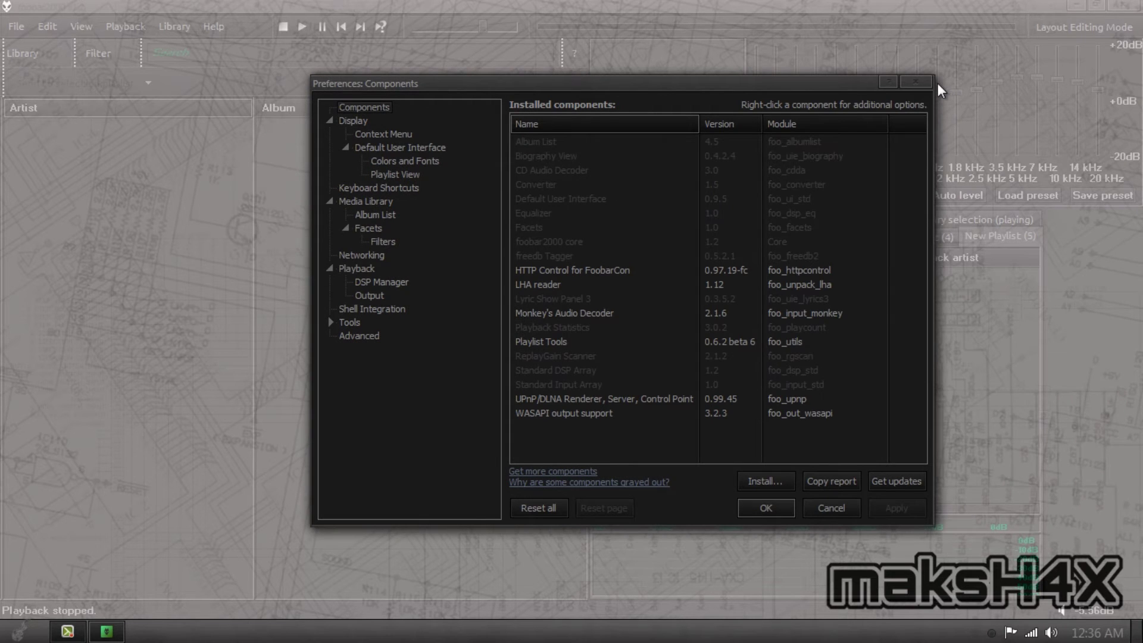
- Close the Preferences dialog and reopen it from the File menu
{"action": "left_click", "coordinate": [915, 81]}
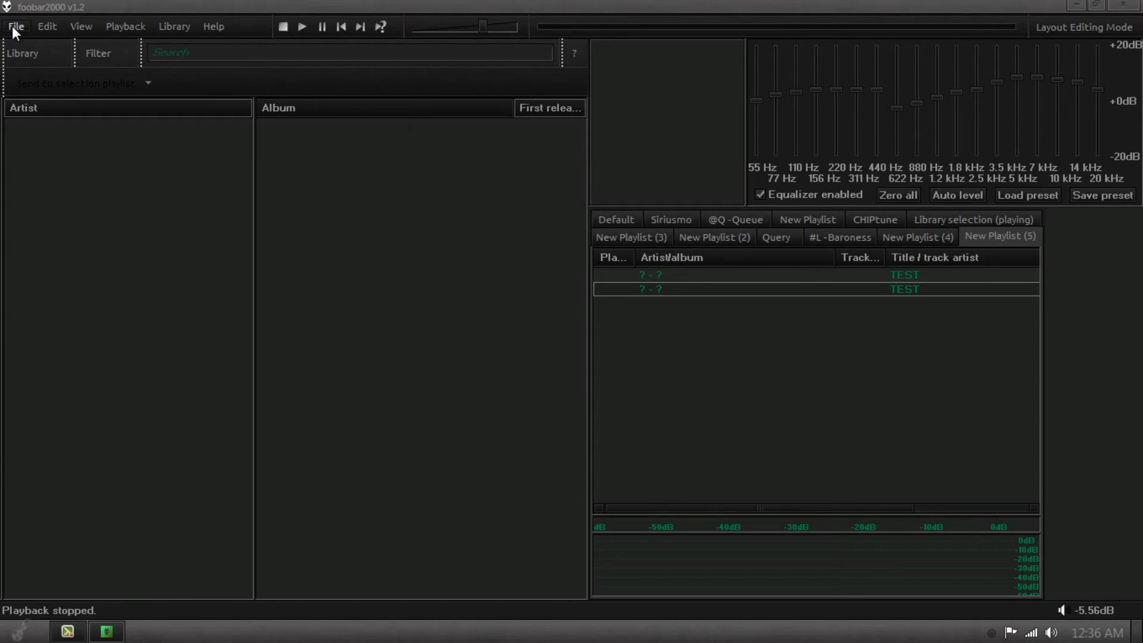
{"action": "left_click", "coordinate": [13, 26]}
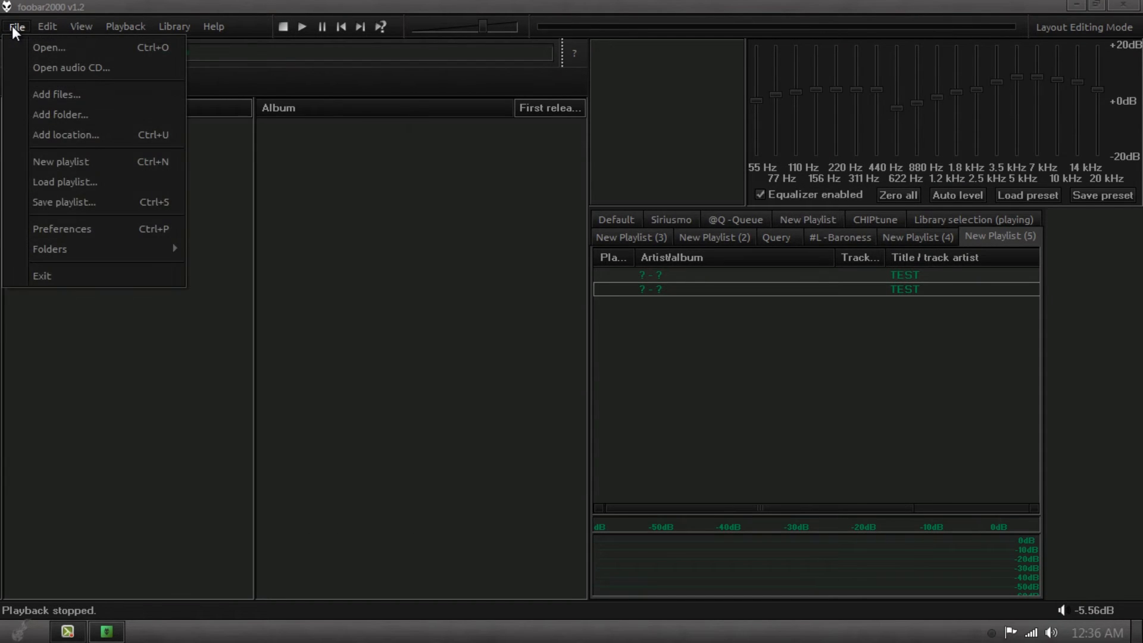
{"action": "left_click", "coordinate": [67, 228]}
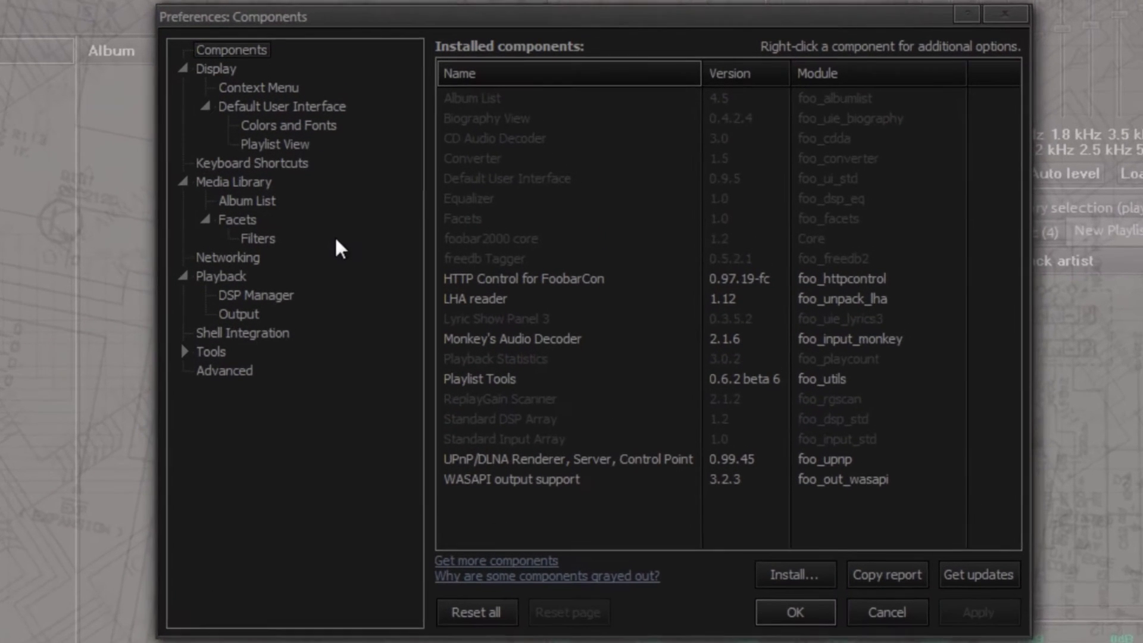
- View and close the About details of the installed UPnP/DLNA 0.99.45 component
{"action": "left_click", "coordinate": [683, 280]}
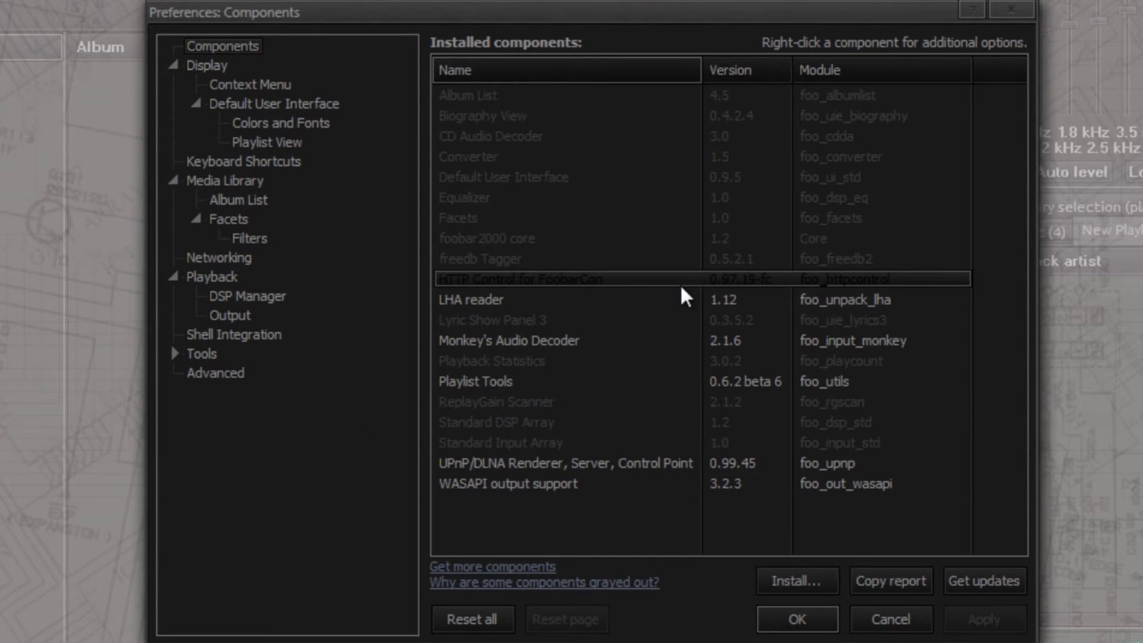
{"action": "left_click_drag", "start_coordinate": [684, 295], "coordinate": [676, 467]}
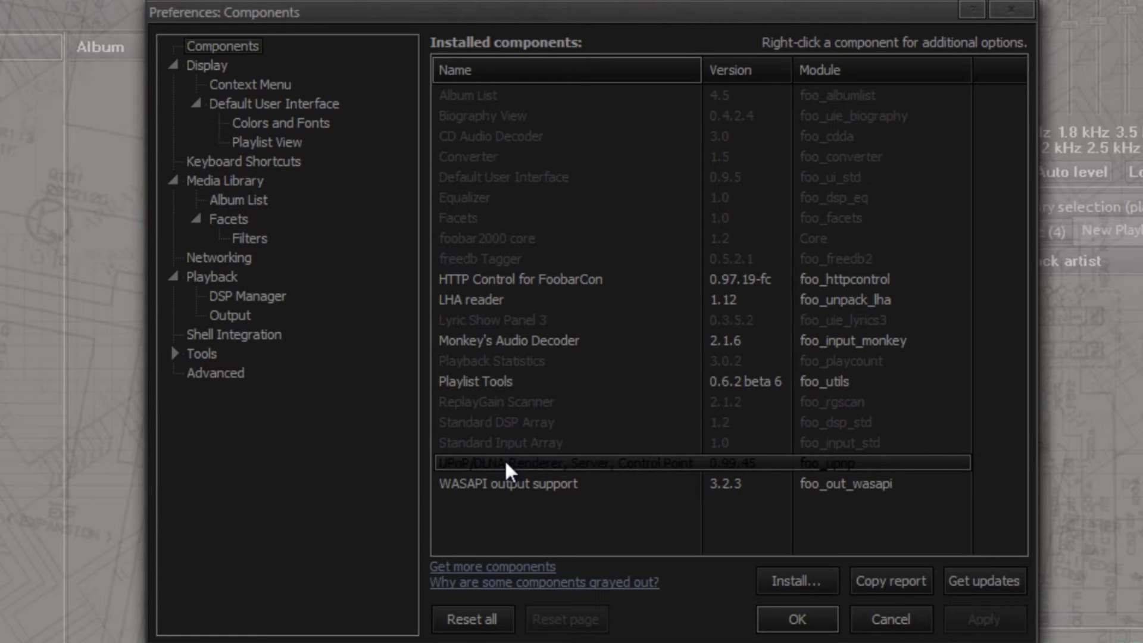
{"action": "double_click", "coordinate": [628, 463]}
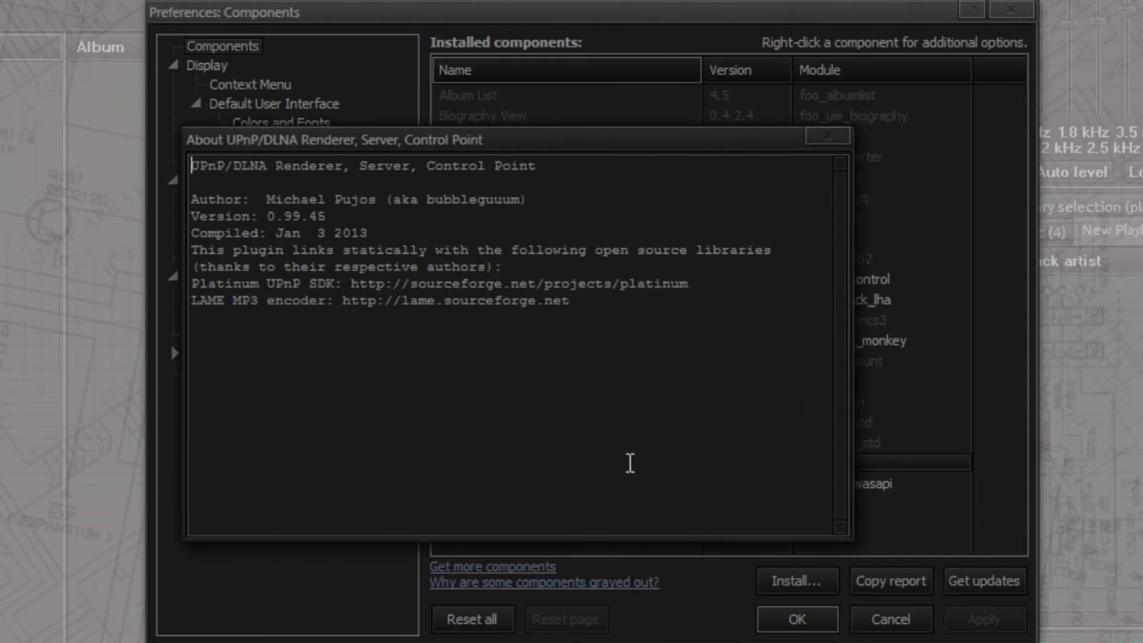
{"action": "left_click", "coordinate": [828, 137]}
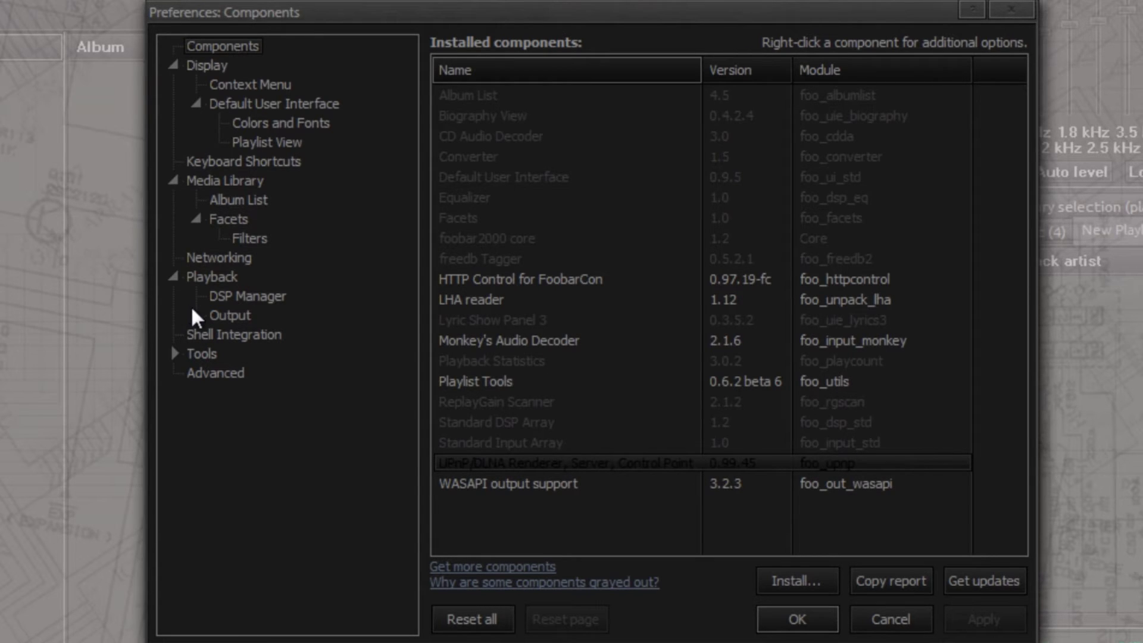
- Expand Tools and select the freedb Tagger, UPnP/DLNA Renderer and Playlist Tools components
{"action": "left_click", "coordinate": [177, 353]}
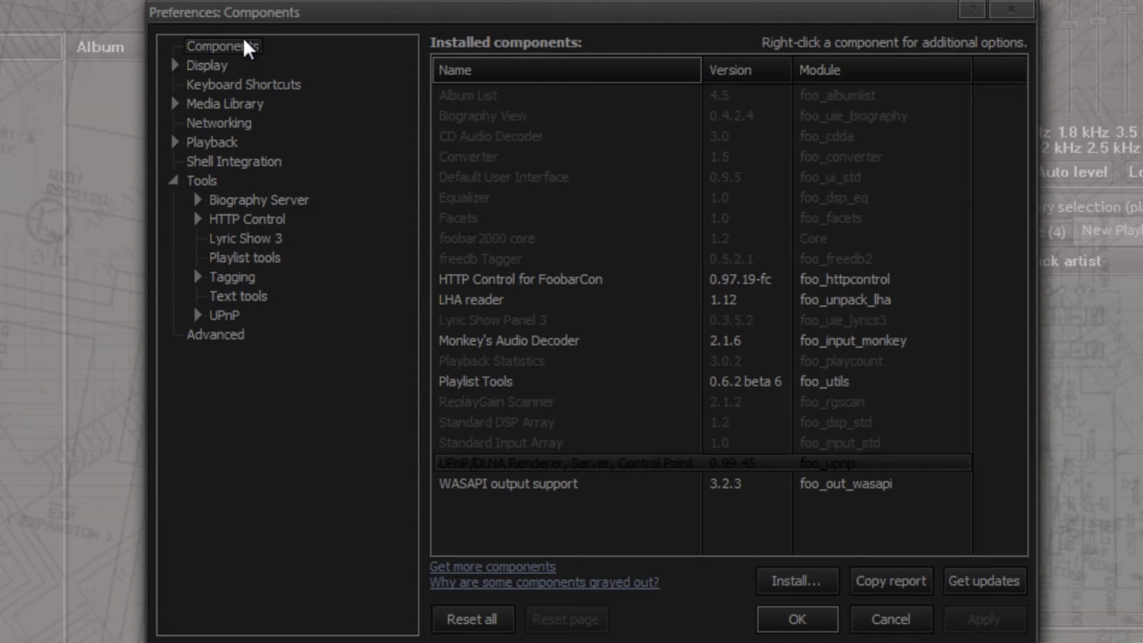
{"action": "left_click", "coordinate": [642, 265]}
{"action": "left_click", "coordinate": [474, 463]}
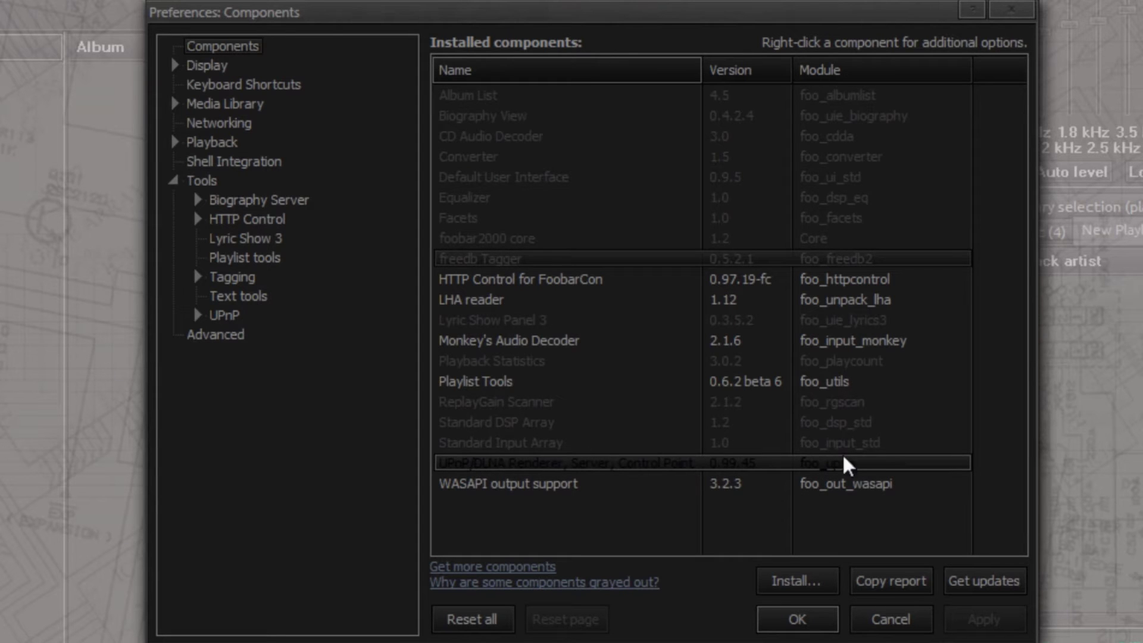
{"action": "left_click", "coordinate": [443, 381]}
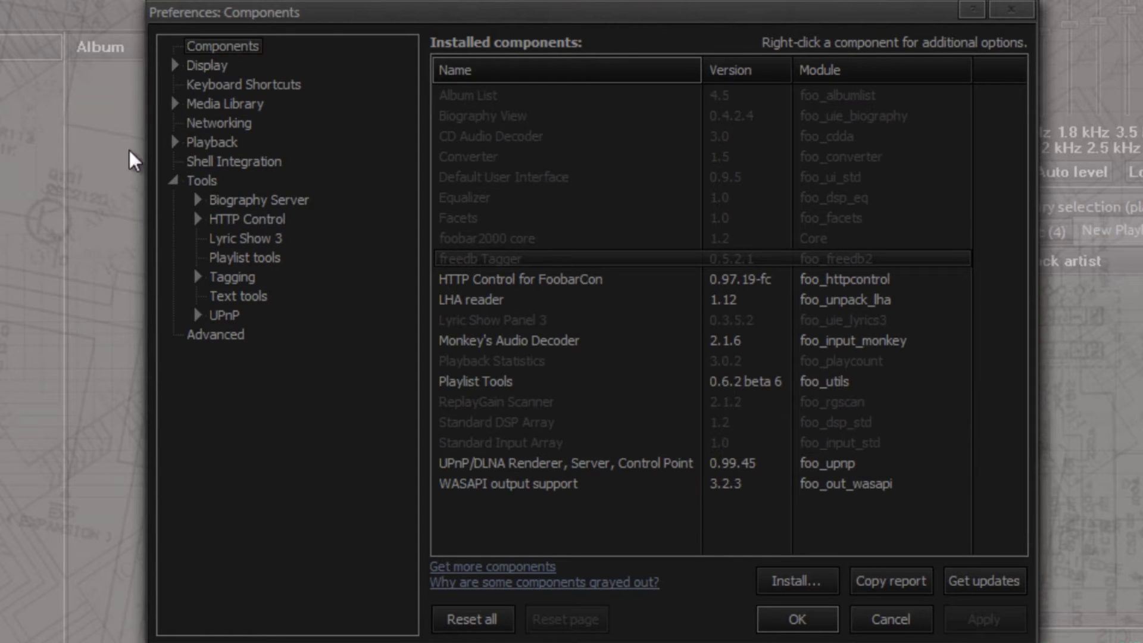
- Show the UPnP Browser Behaviour settings under Tools > UPnP > Browser
{"action": "left_click", "coordinate": [204, 181]}
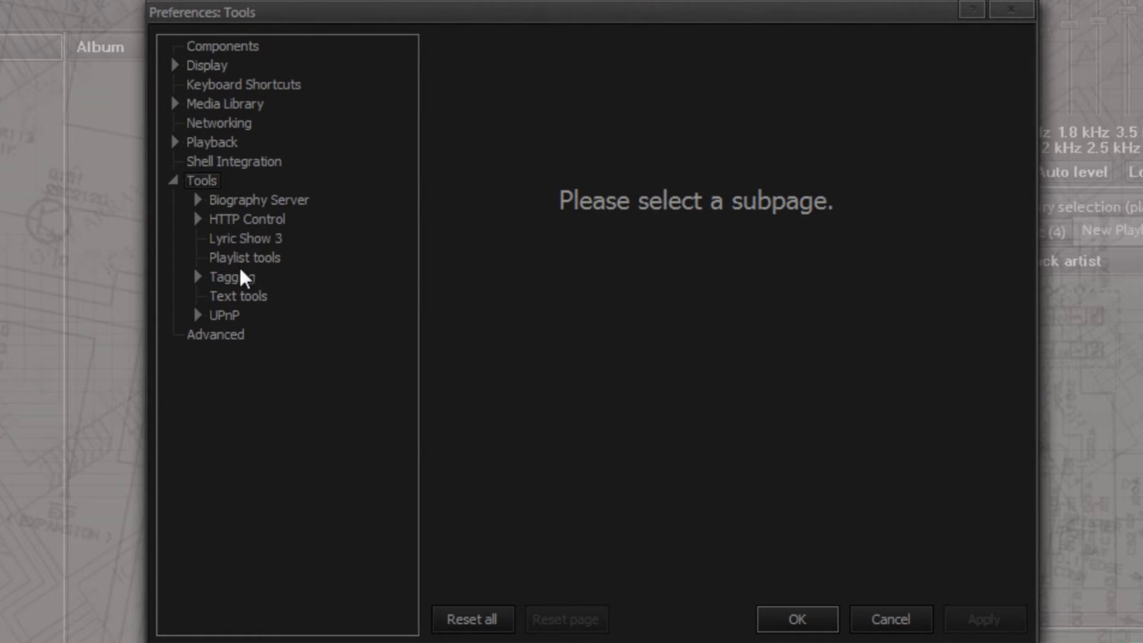
{"action": "left_click", "coordinate": [230, 320]}
{"action": "left_click", "coordinate": [198, 316]}
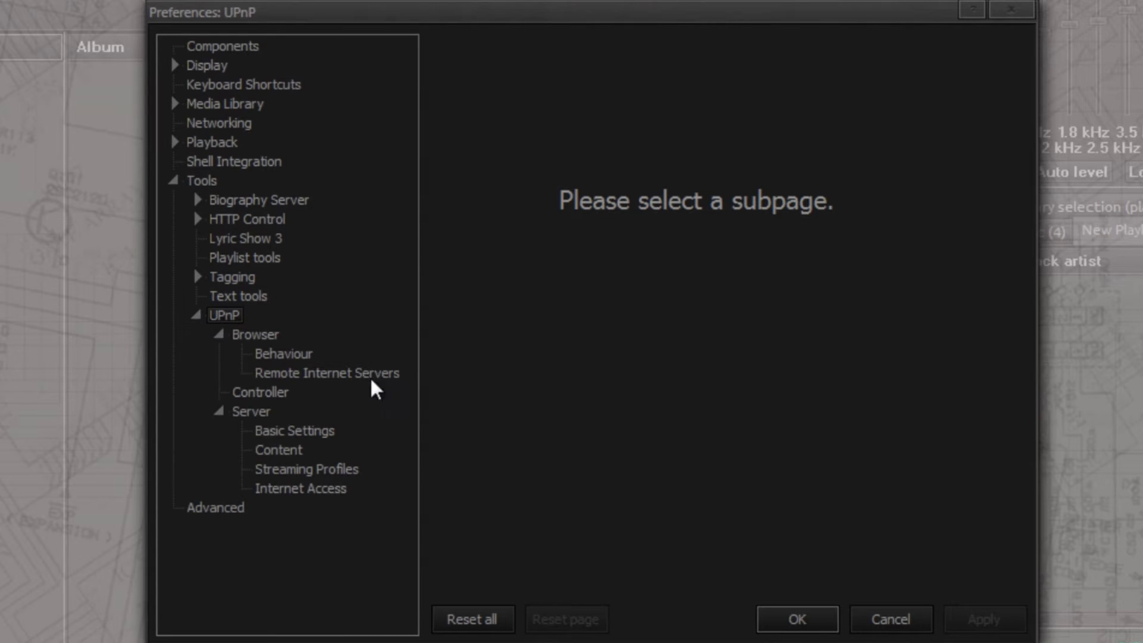
{"action": "left_click", "coordinate": [269, 337]}
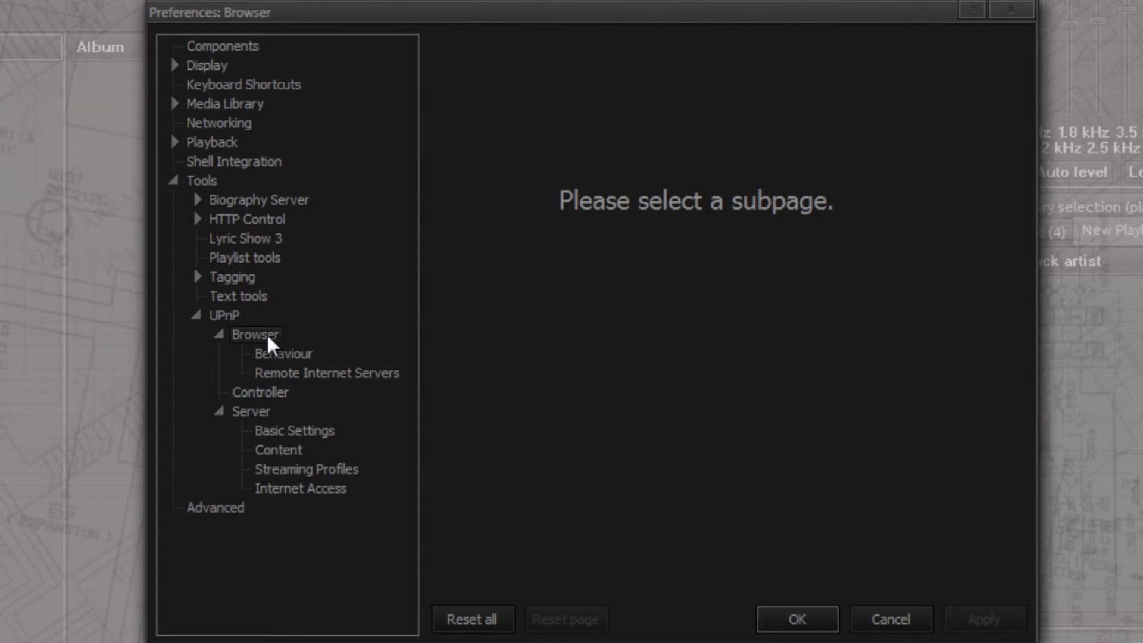
{"action": "left_click", "coordinate": [295, 362]}
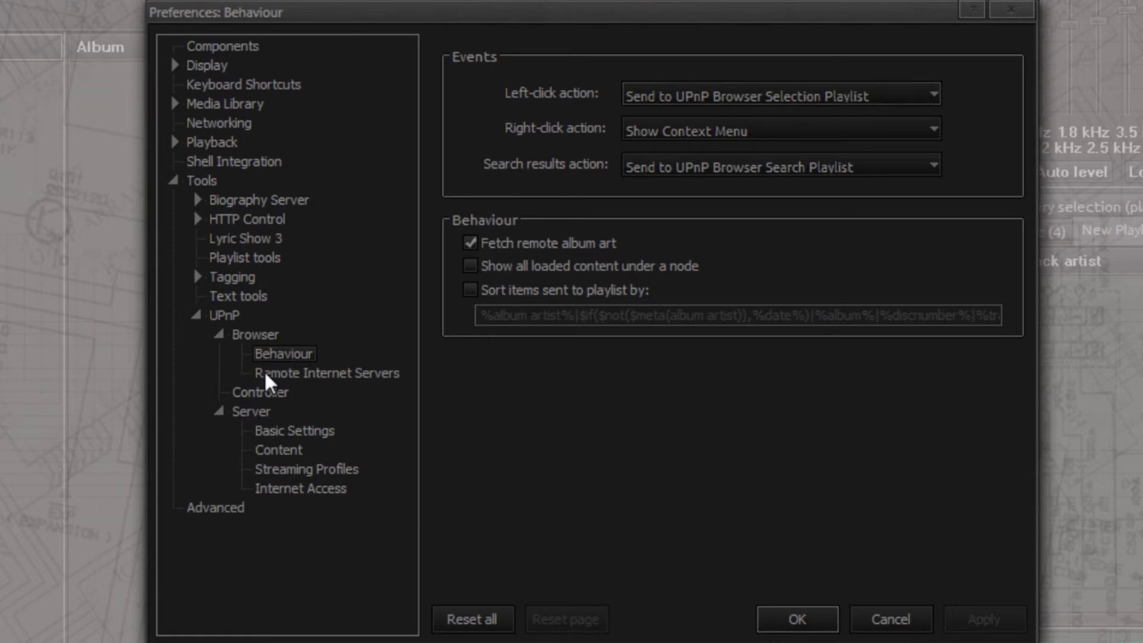
- Collapse the Browser branch and show the UPnP Controller settings page
{"action": "left_click", "coordinate": [221, 334]}
{"action": "left_click", "coordinate": [225, 316]}
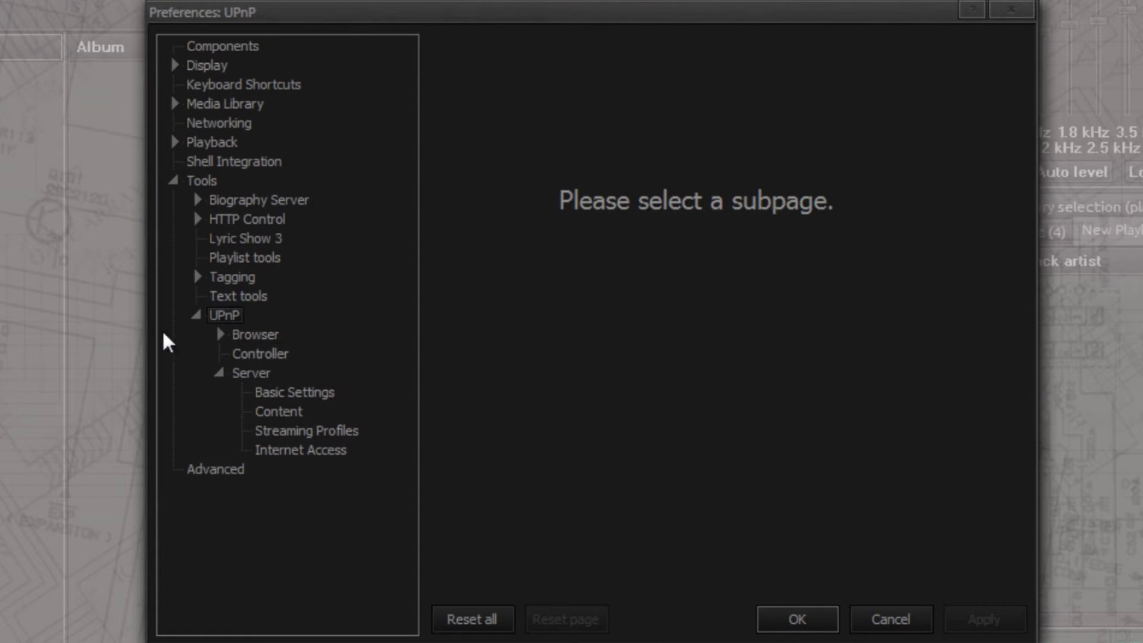
{"action": "left_click", "coordinate": [256, 353]}
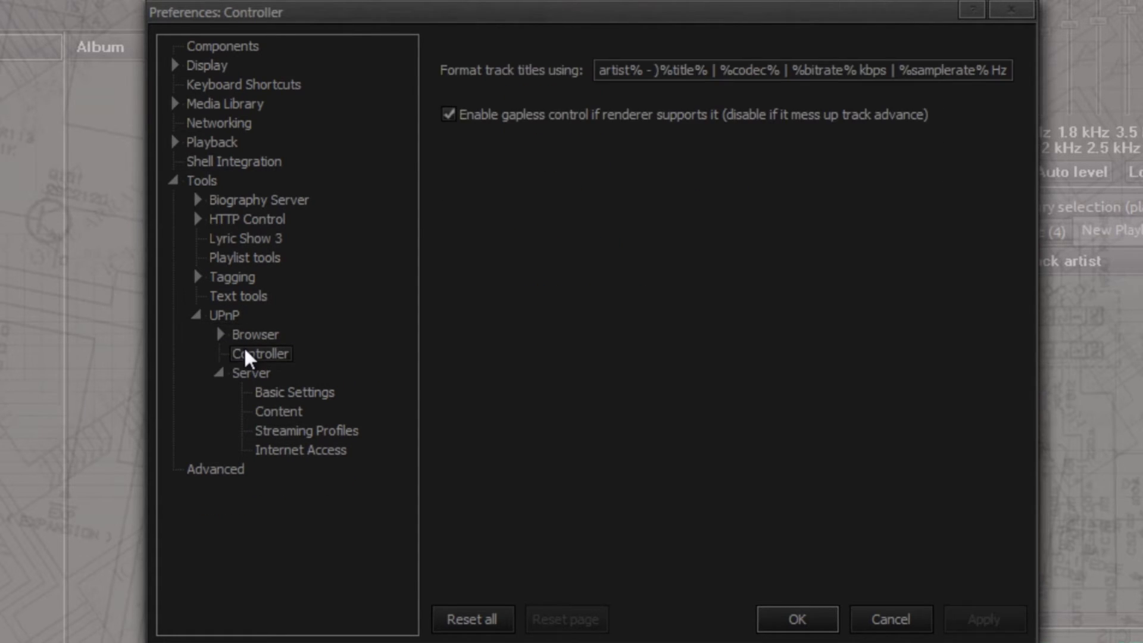
- Remove the codec, bitrate and sample rate parts from the controller's track-title format
{"action": "left_click_drag", "start_coordinate": [615, 66], "coordinate": [1039, 71]}
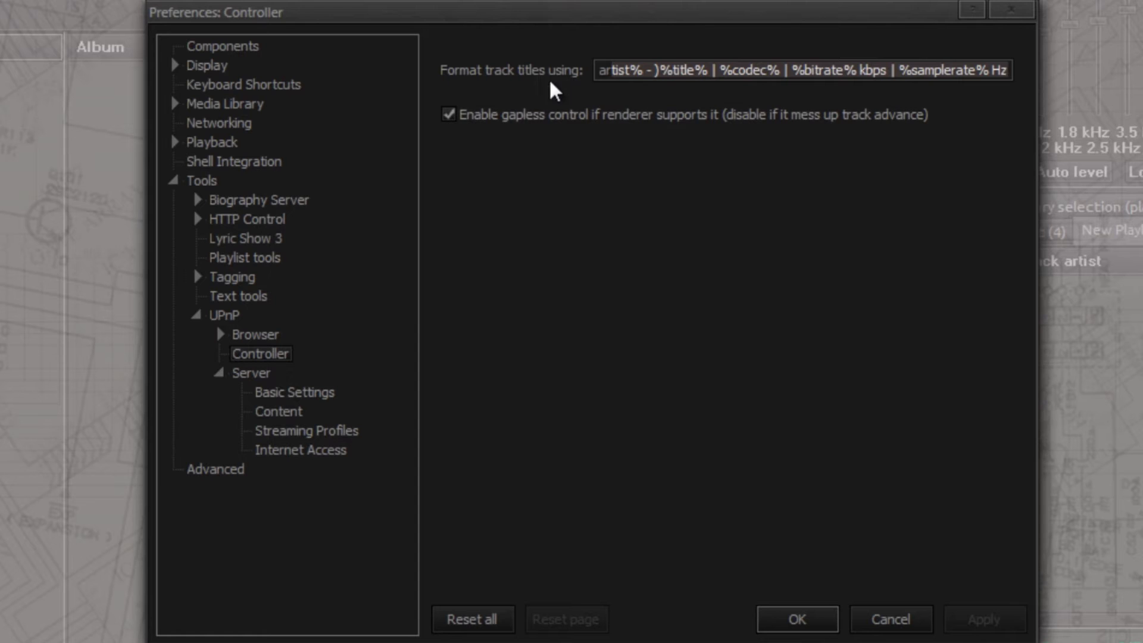
{"action": "left_click_drag", "start_coordinate": [601, 72], "coordinate": [644, 71]}
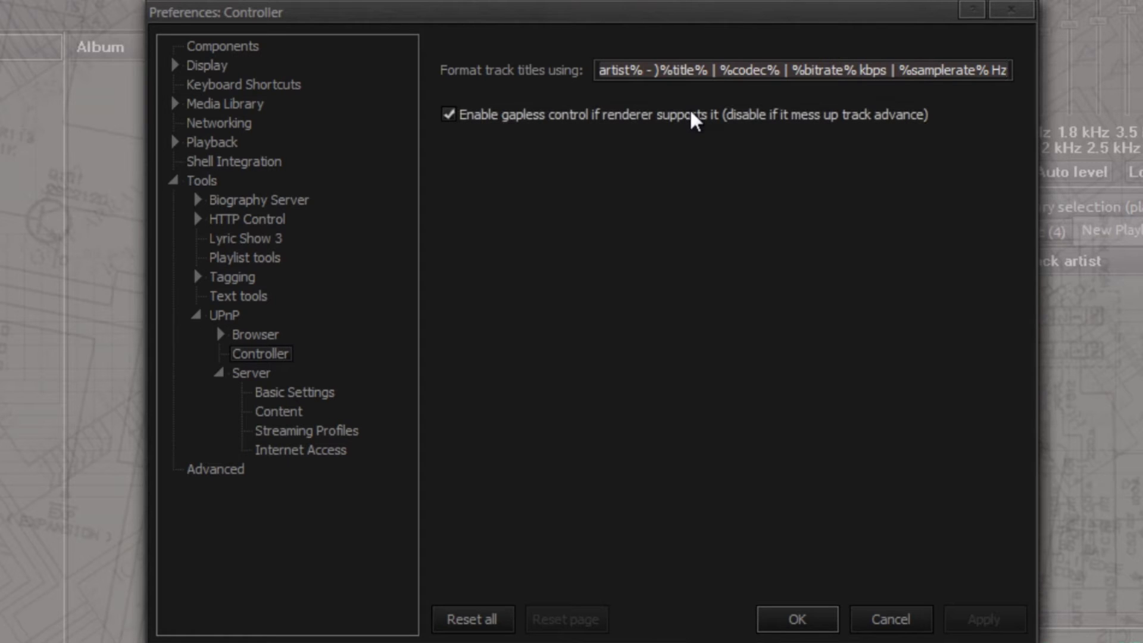
{"action": "left_click", "coordinate": [716, 70]}
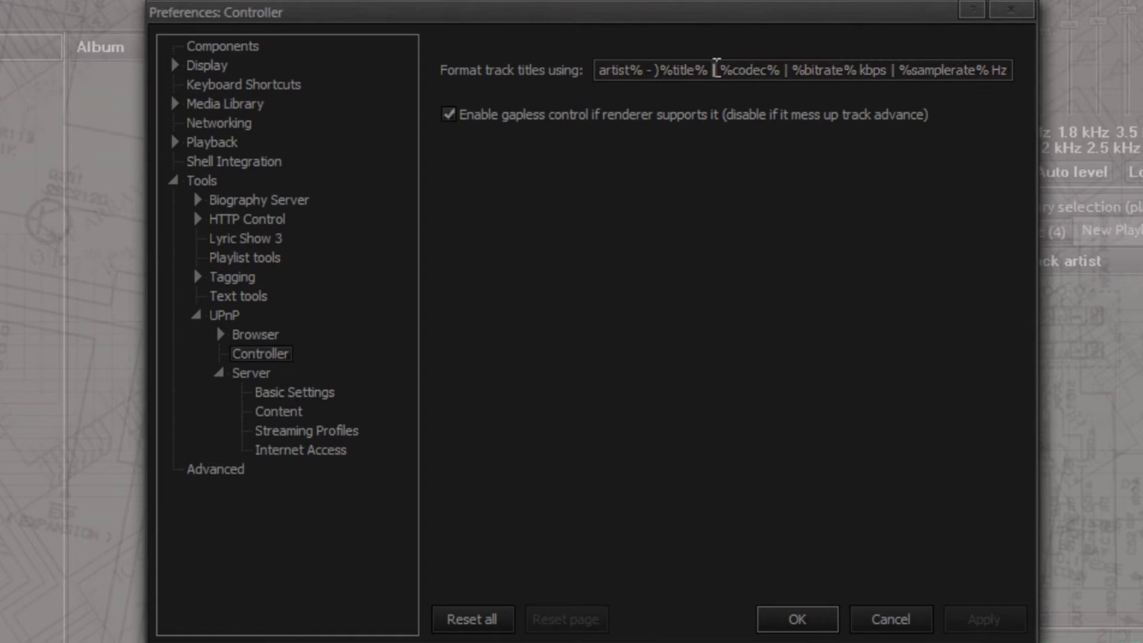
{"action": "left_click_drag", "start_coordinate": [716, 70], "coordinate": [1031, 91]}
{"action": "key", "text": "BackSpace"}
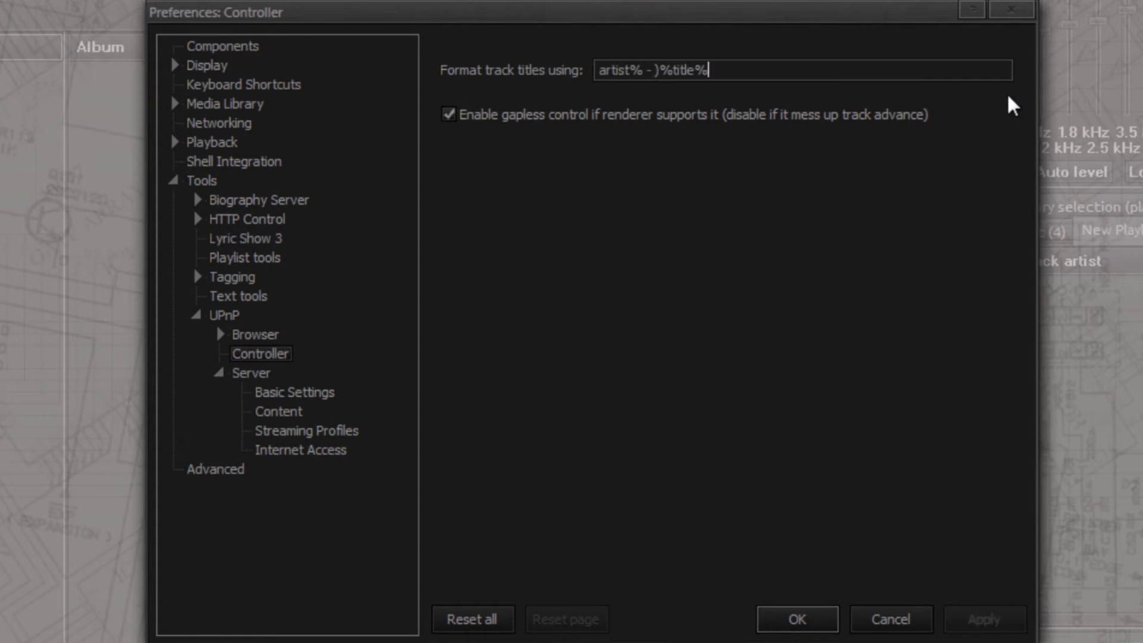
- Delete the stray bracket before %title%, apply it, and select the UPnP Server settings
{"action": "left_click", "coordinate": [663, 70]}
{"action": "key", "text": "BackSpace"}
{"action": "left_click", "coordinate": [977, 616]}
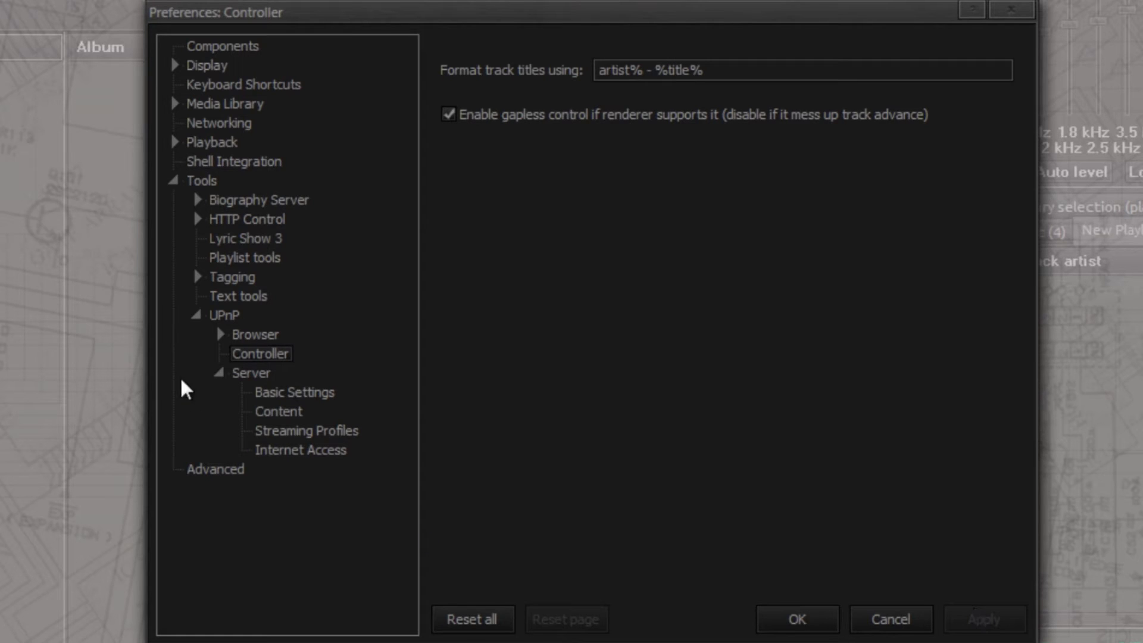
{"action": "left_click", "coordinate": [240, 373]}
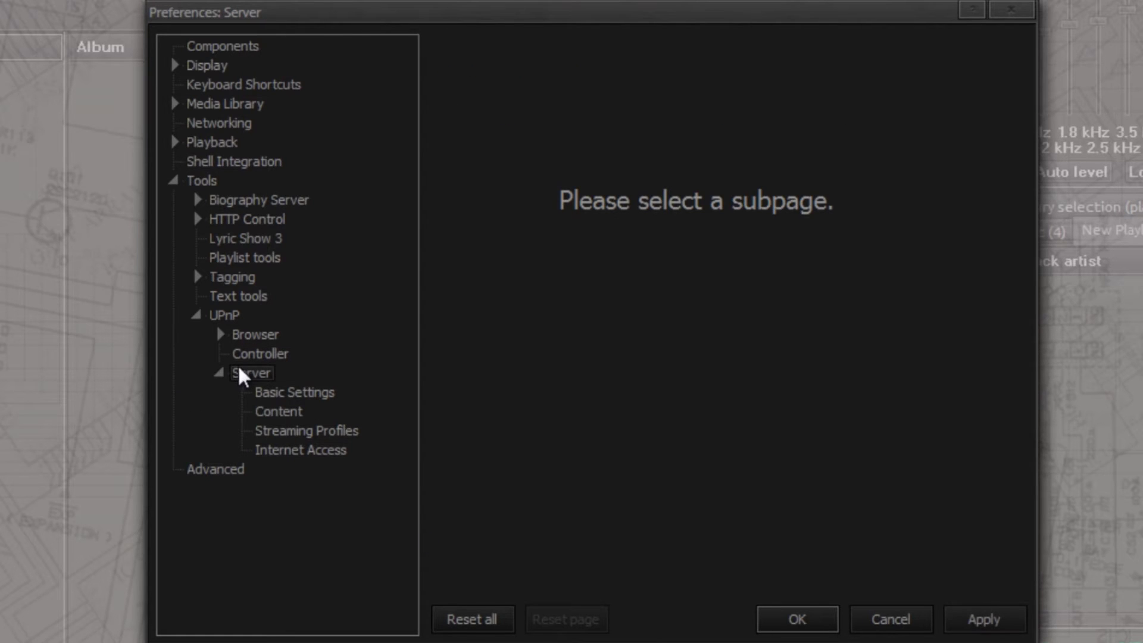
- Show the server's Basic Settings and check its network name and port 56923
{"action": "left_click", "coordinate": [324, 395]}
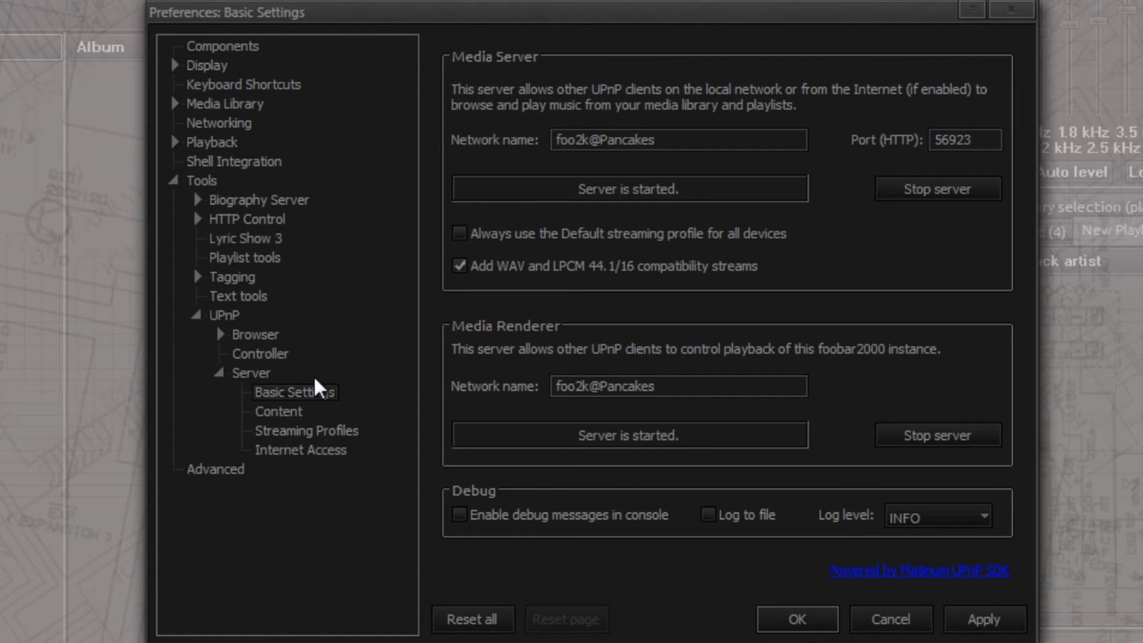
{"action": "left_click_drag", "start_coordinate": [684, 139], "coordinate": [536, 141]}
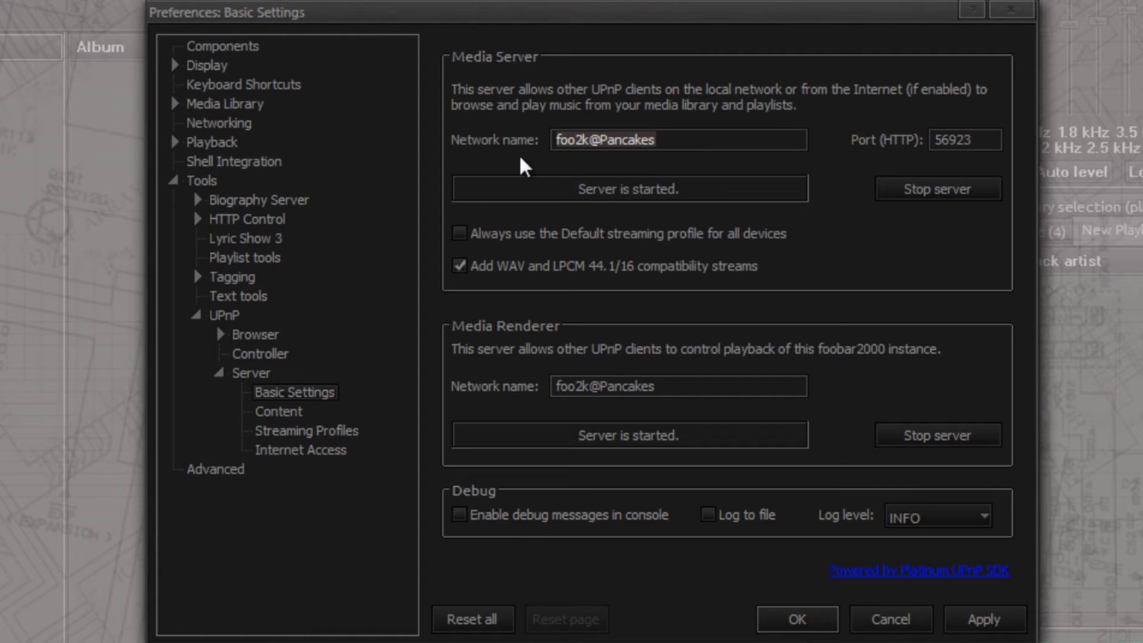
{"action": "double_click", "coordinate": [955, 142]}
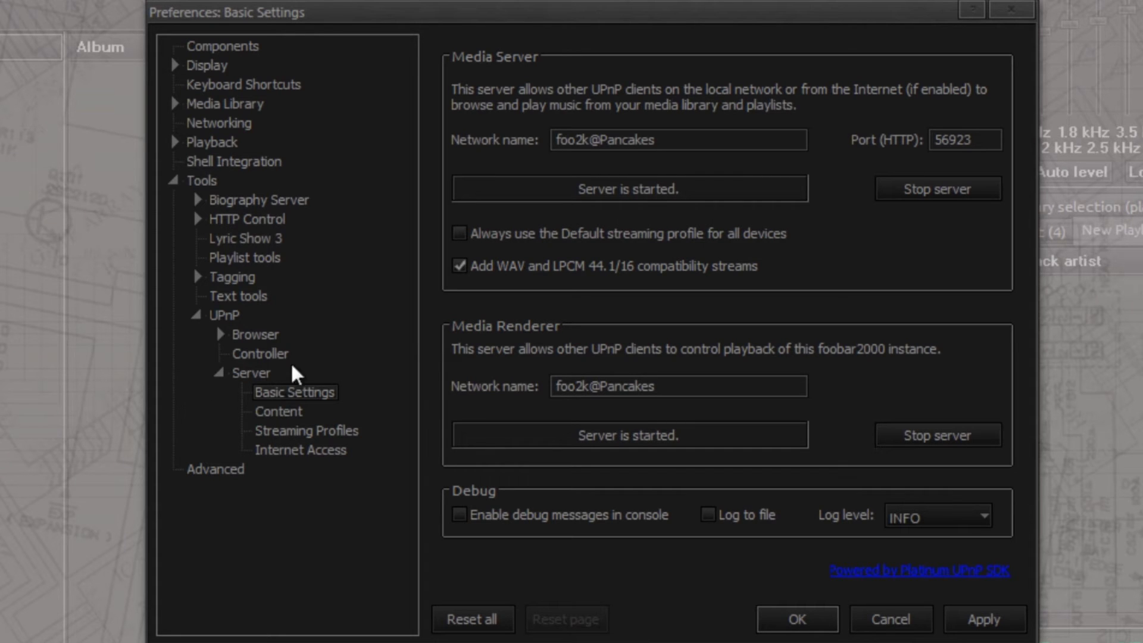
{"action": "left_click", "coordinate": [271, 410]}
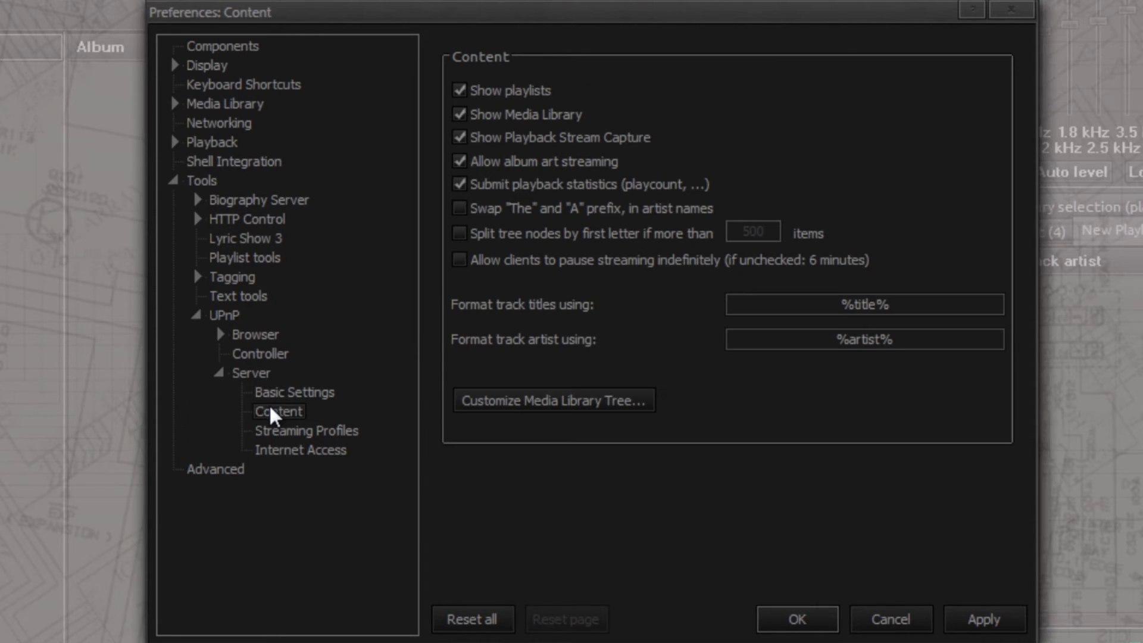
{"action": "left_click", "coordinate": [282, 394]}
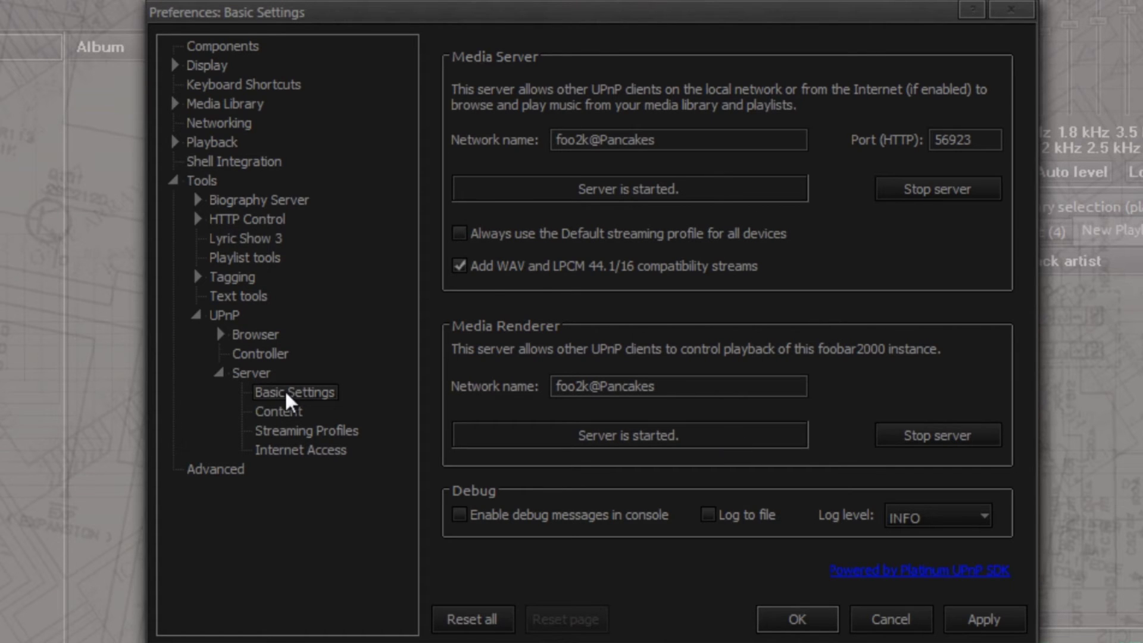
- Check the %title% format in the server's Content options, then open Customize Media Library Tree
{"action": "left_click", "coordinate": [281, 407]}
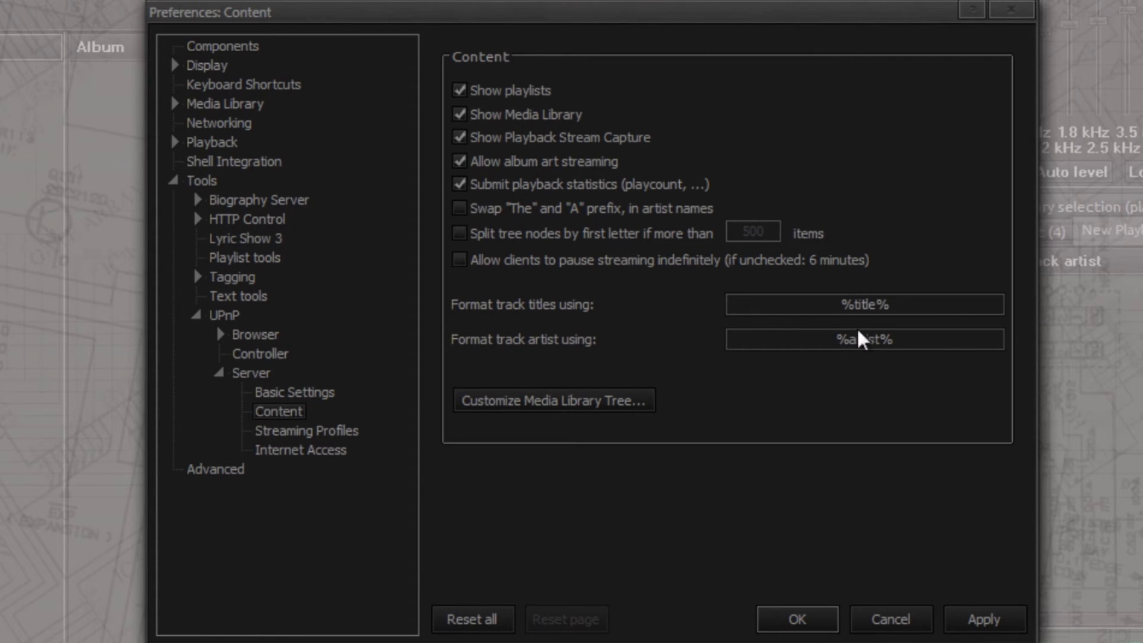
{"action": "left_click_drag", "start_coordinate": [905, 307], "coordinate": [550, 307]}
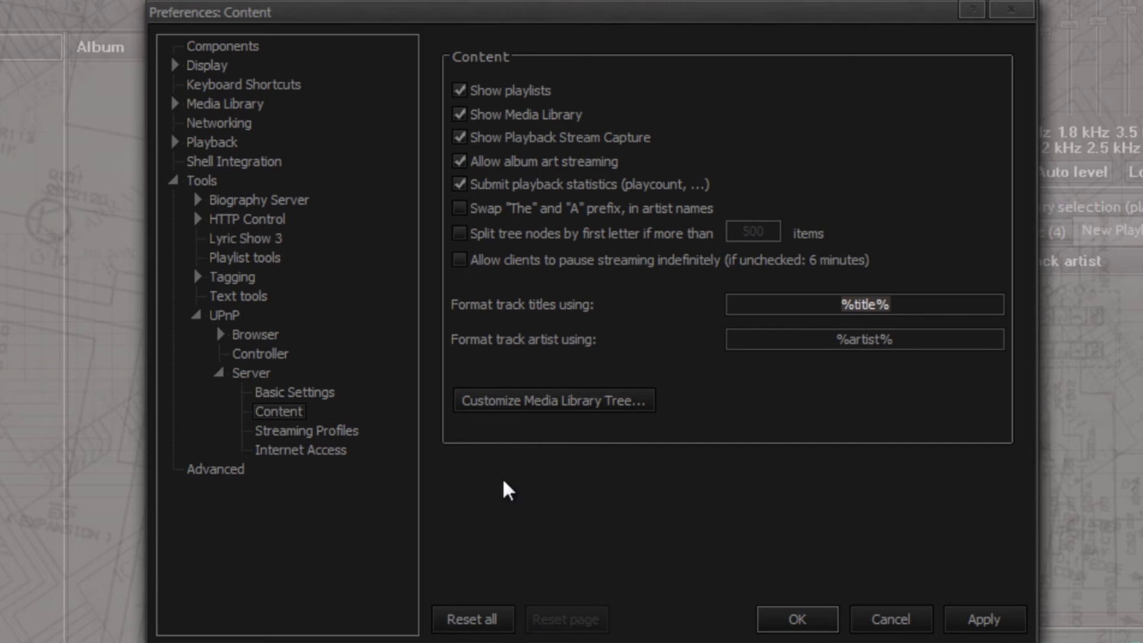
{"action": "left_click", "coordinate": [530, 402]}
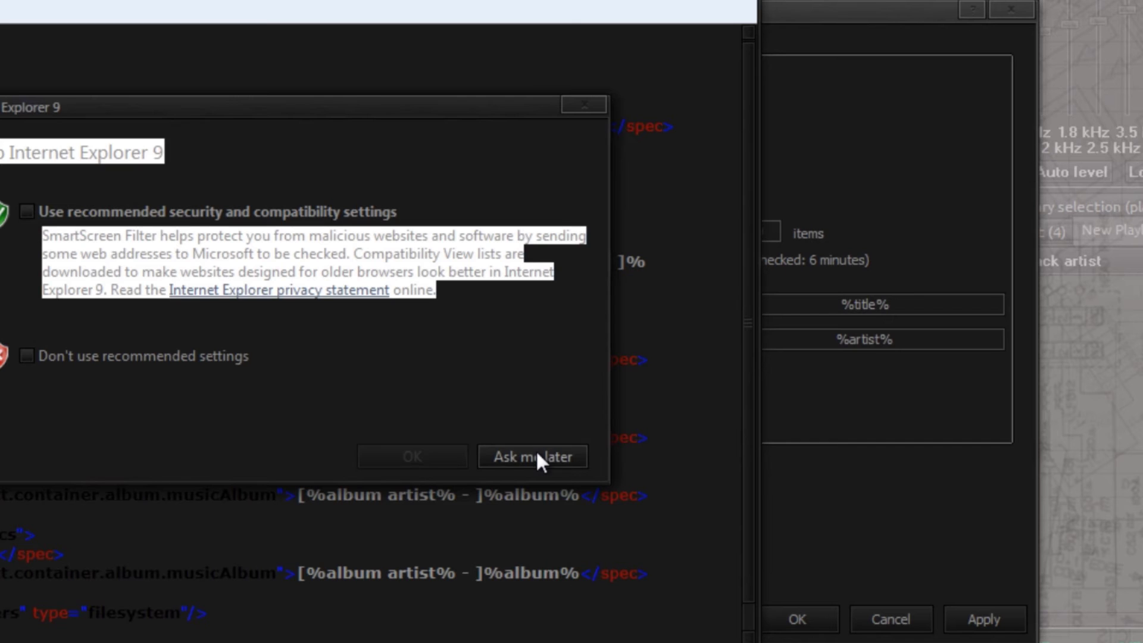
- Skim the media library tree XML in Internet Explorer, close it, and show Streaming Profiles
{"action": "left_click", "coordinate": [536, 457]}
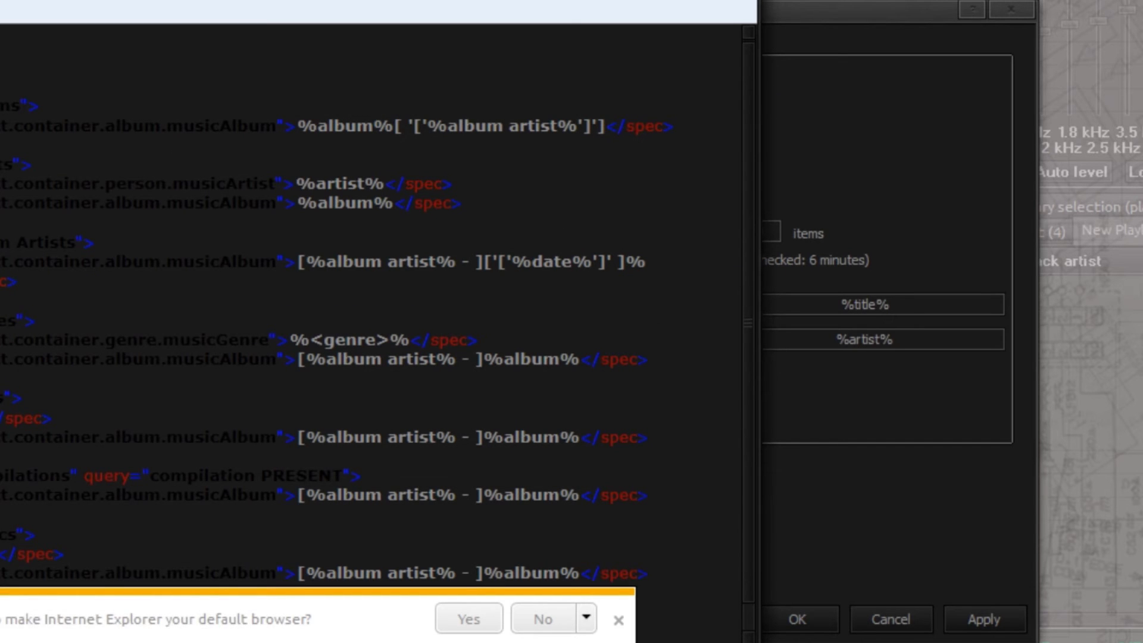
{"action": "scroll", "coordinate": [434, 214], "scroll_direction": "down", "scroll_amount": 1}
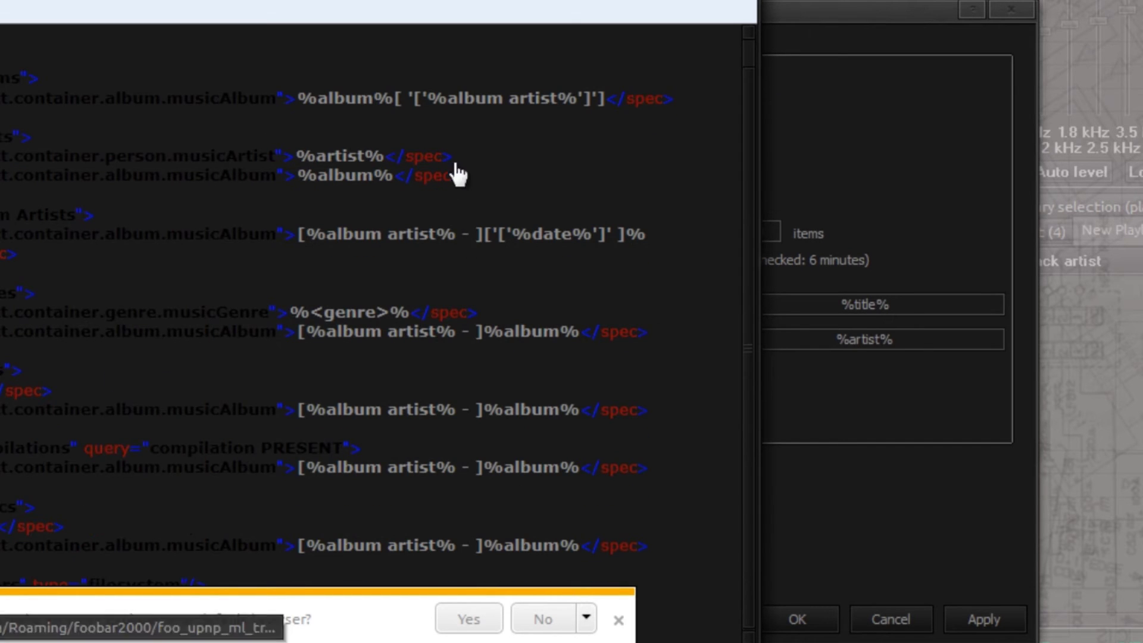
{"action": "key", "text": "alt+F4"}
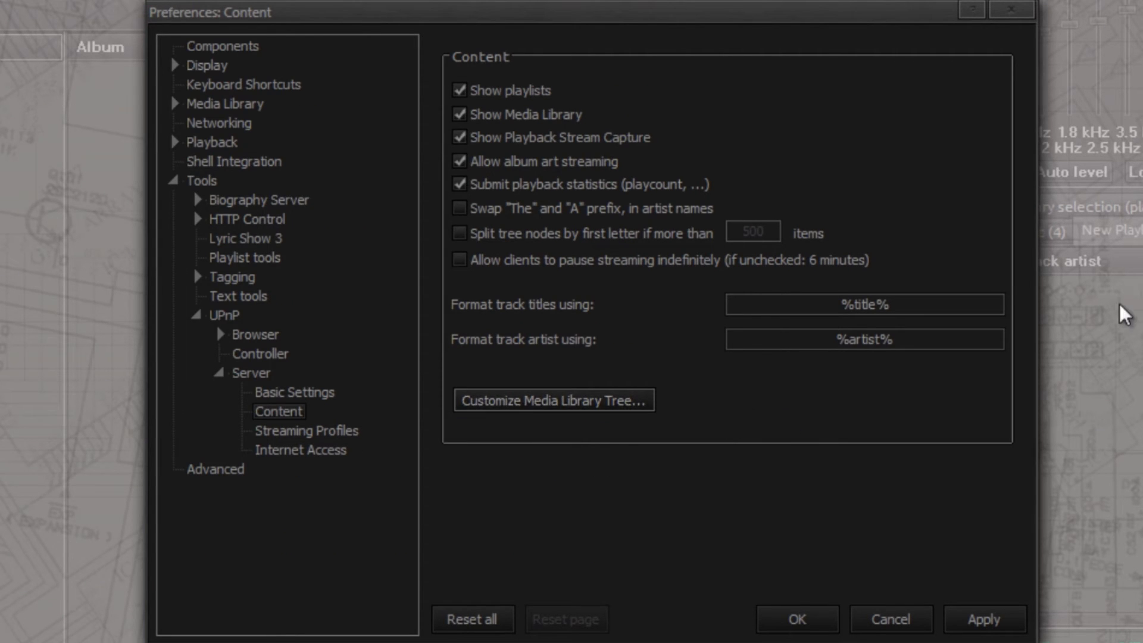
{"action": "left_click", "coordinate": [345, 435]}
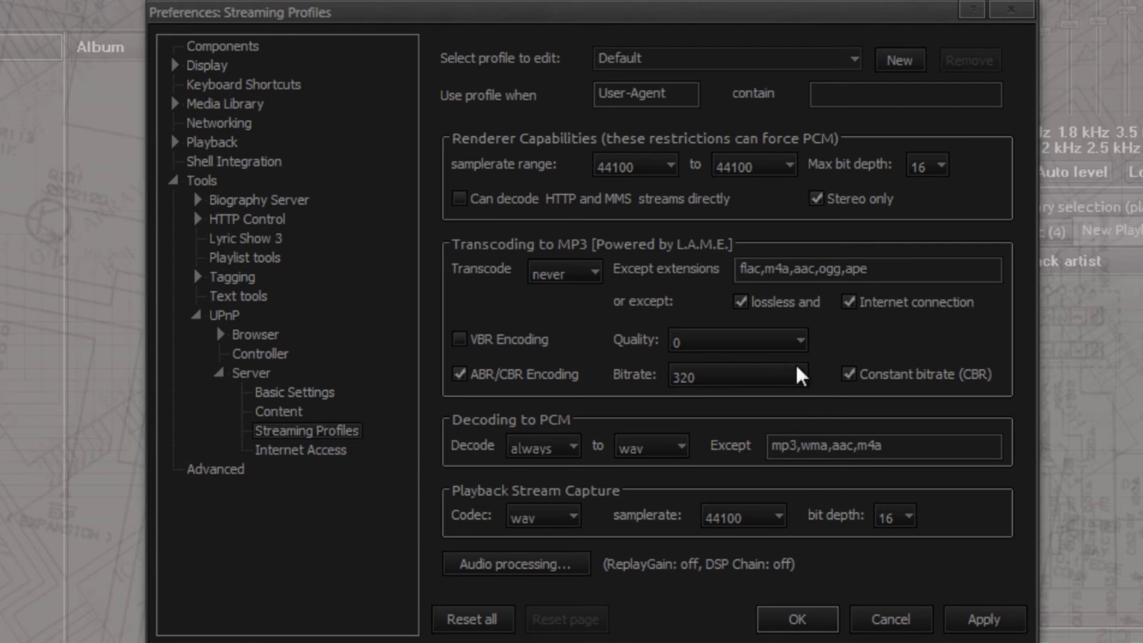
- Set the Default profile's MP3 bitrate to 64, keep wav as codec, and open Audio Processing settings
{"action": "left_click", "coordinate": [771, 375]}
{"action": "left_click", "coordinate": [742, 412]}
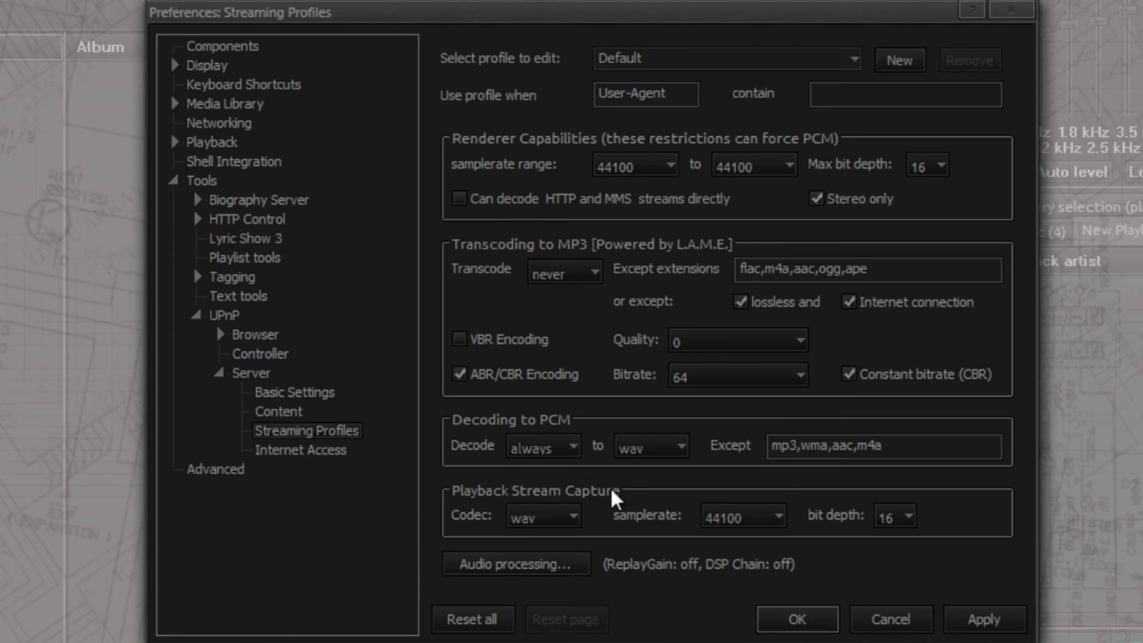
{"action": "left_click", "coordinate": [549, 517]}
{"action": "left_click", "coordinate": [552, 513]}
{"action": "left_click", "coordinate": [486, 565]}
{"action": "left_click", "coordinate": [610, 340]}
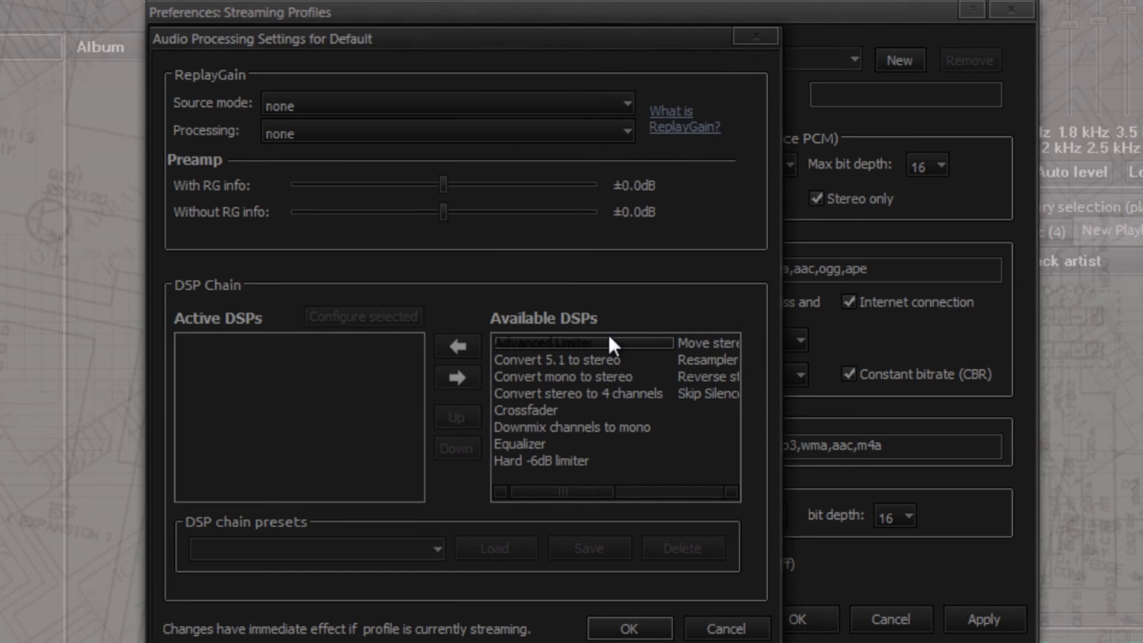
{"action": "left_click_drag", "start_coordinate": [609, 337], "coordinate": [713, 408]}
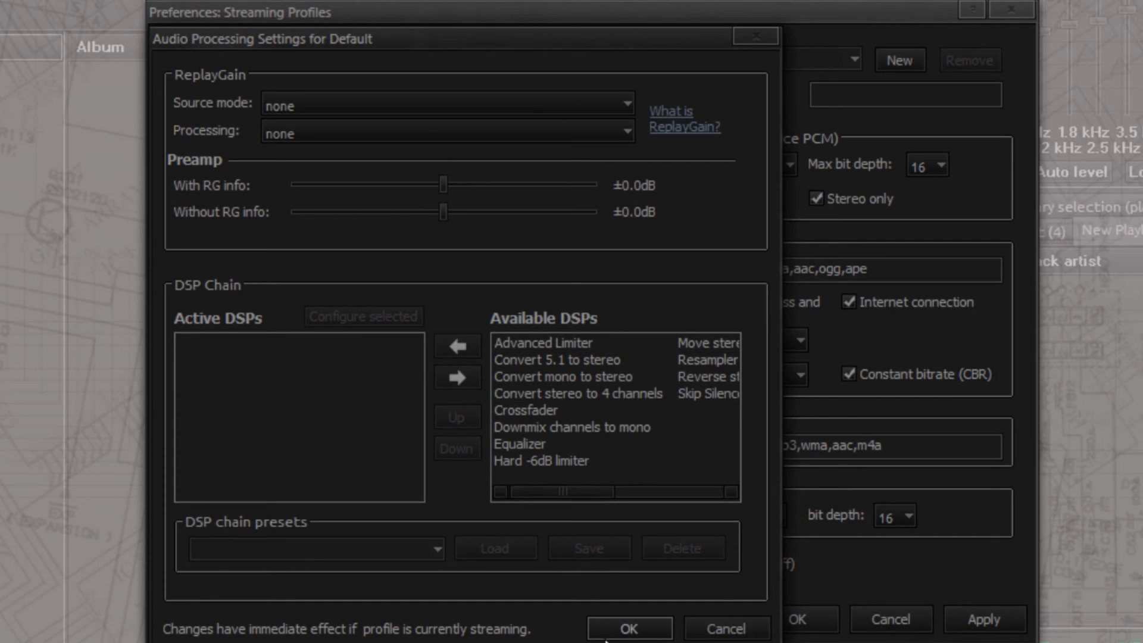
{"action": "left_click", "coordinate": [744, 636]}
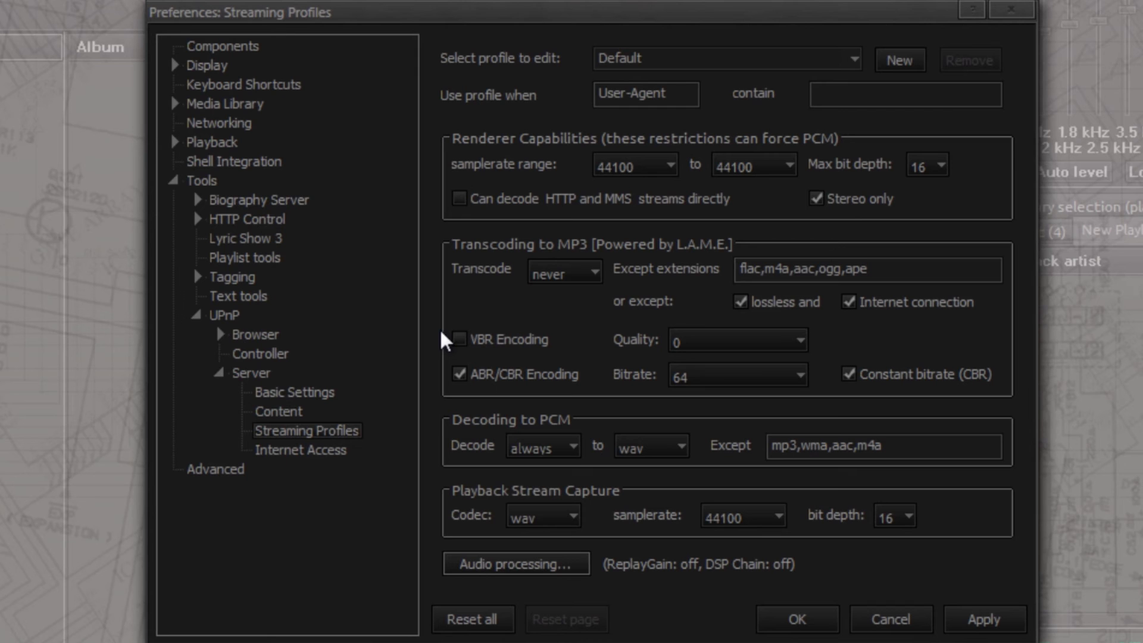
- Enable Internet access, leave the public IP and password blank, then switch it back off
{"action": "left_click", "coordinate": [308, 451]}
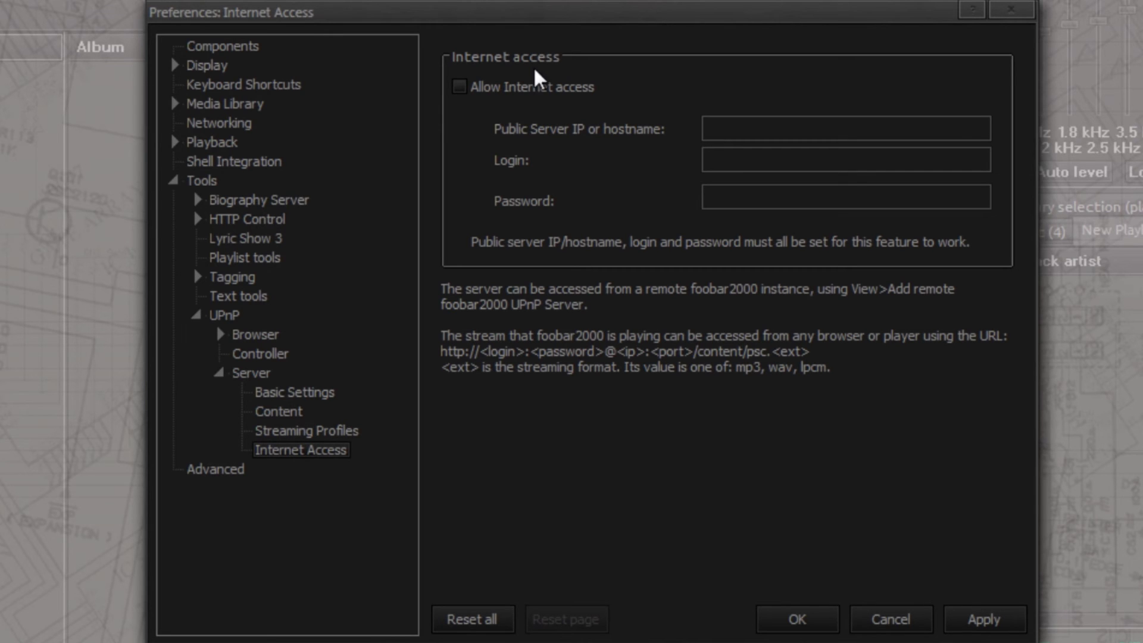
{"action": "left_click", "coordinate": [534, 83]}
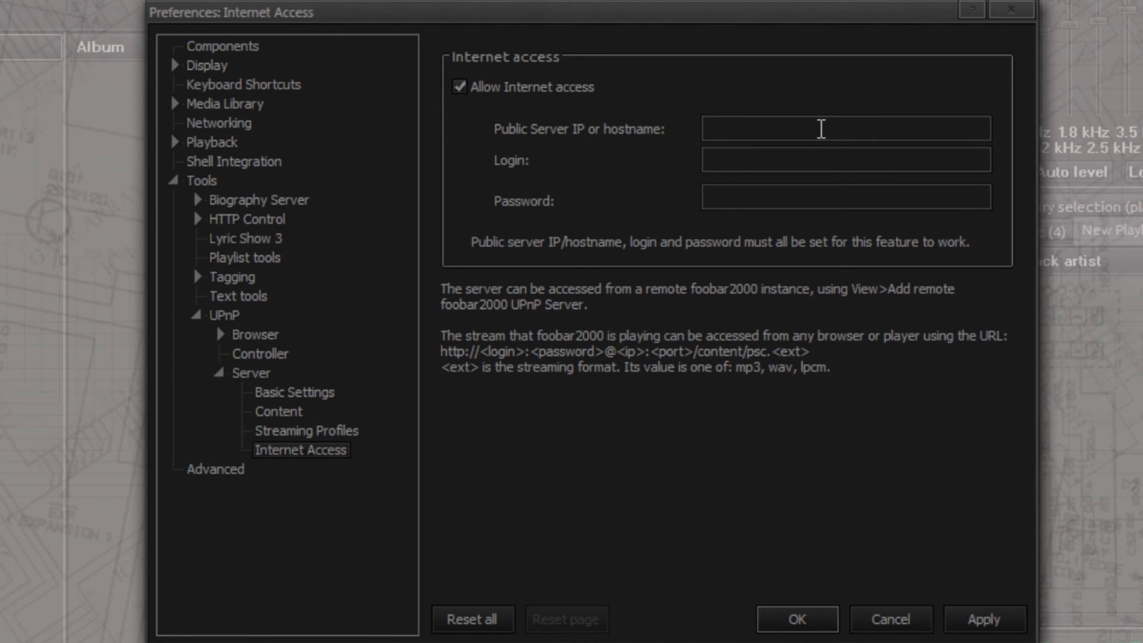
{"action": "left_click", "coordinate": [822, 129]}
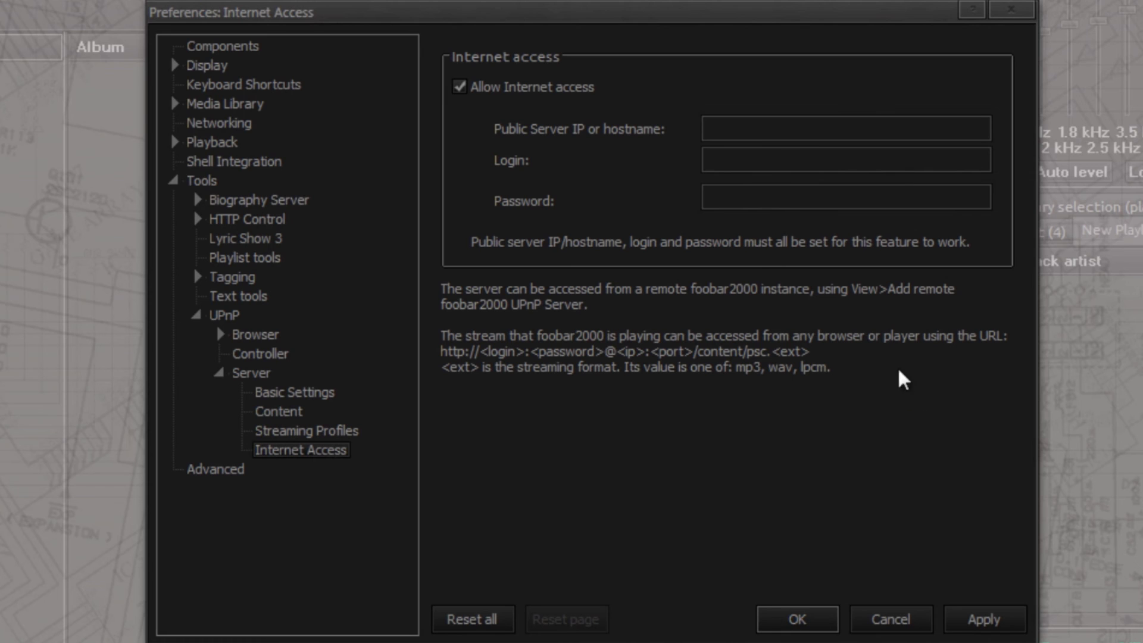
{"action": "left_click", "coordinate": [744, 189]}
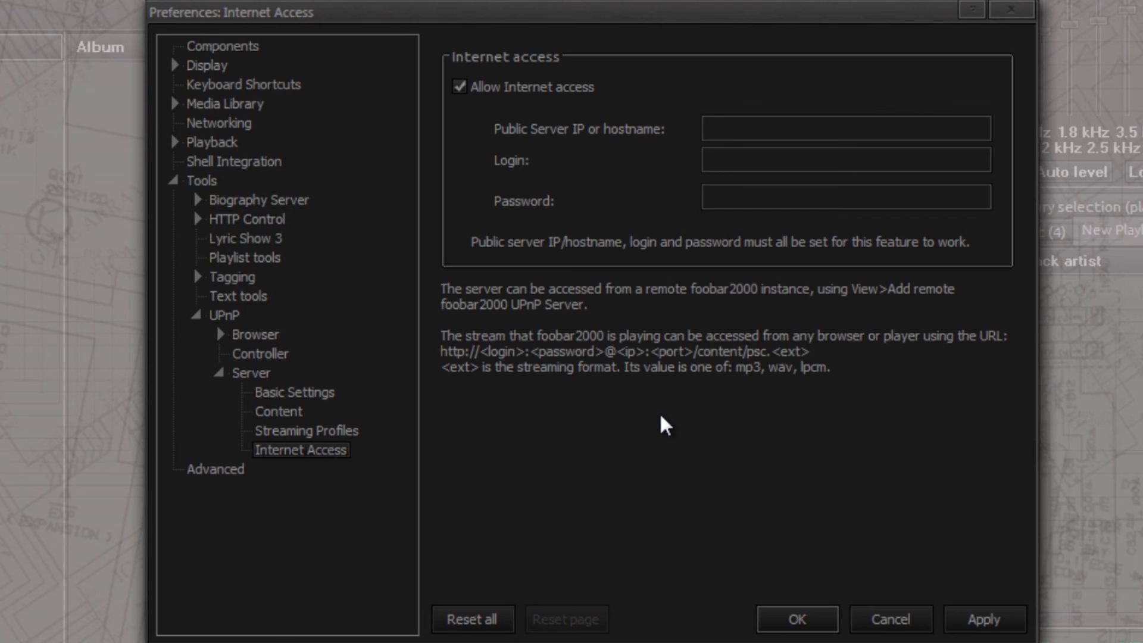
{"action": "left_click", "coordinate": [529, 87]}
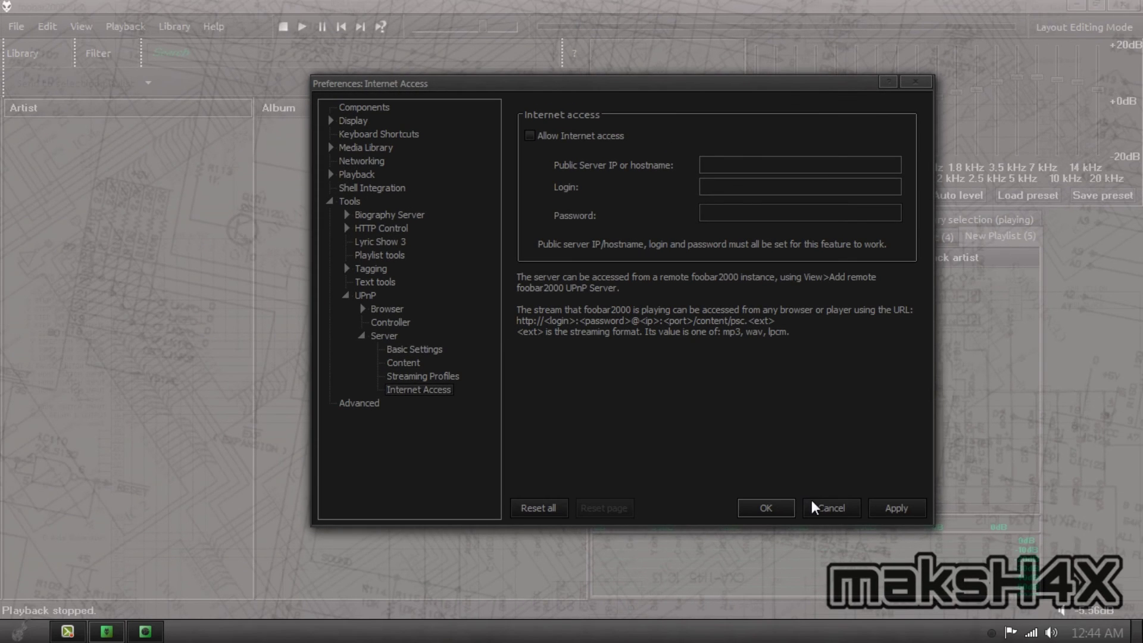
- Close the Preferences dialog to return to the main foobar2000 player window
{"action": "left_click", "coordinate": [861, 619]}
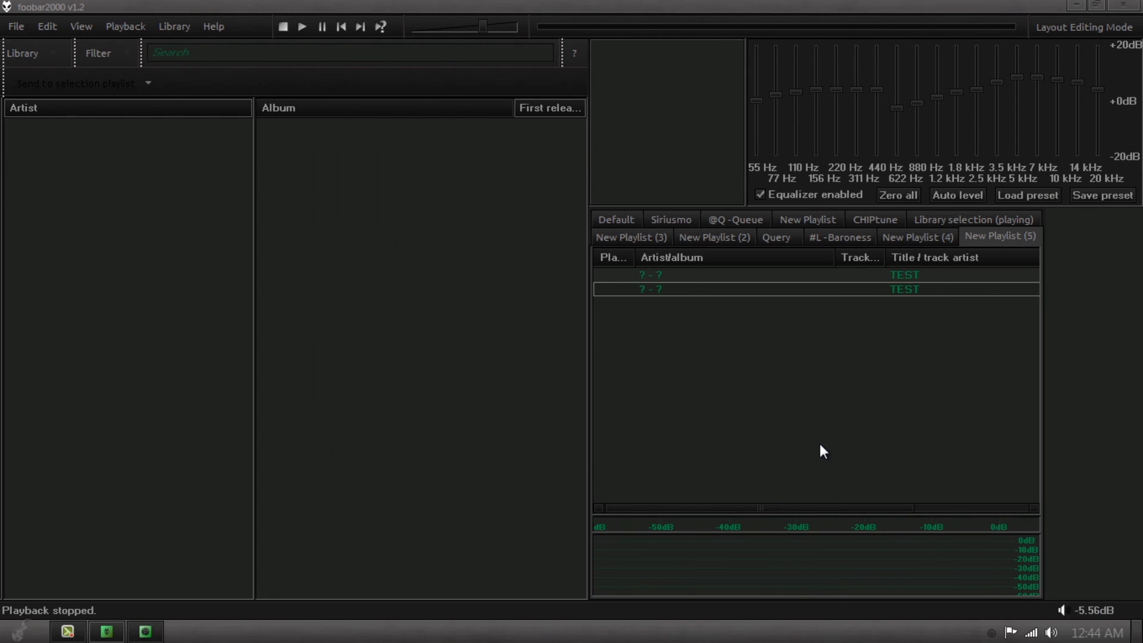